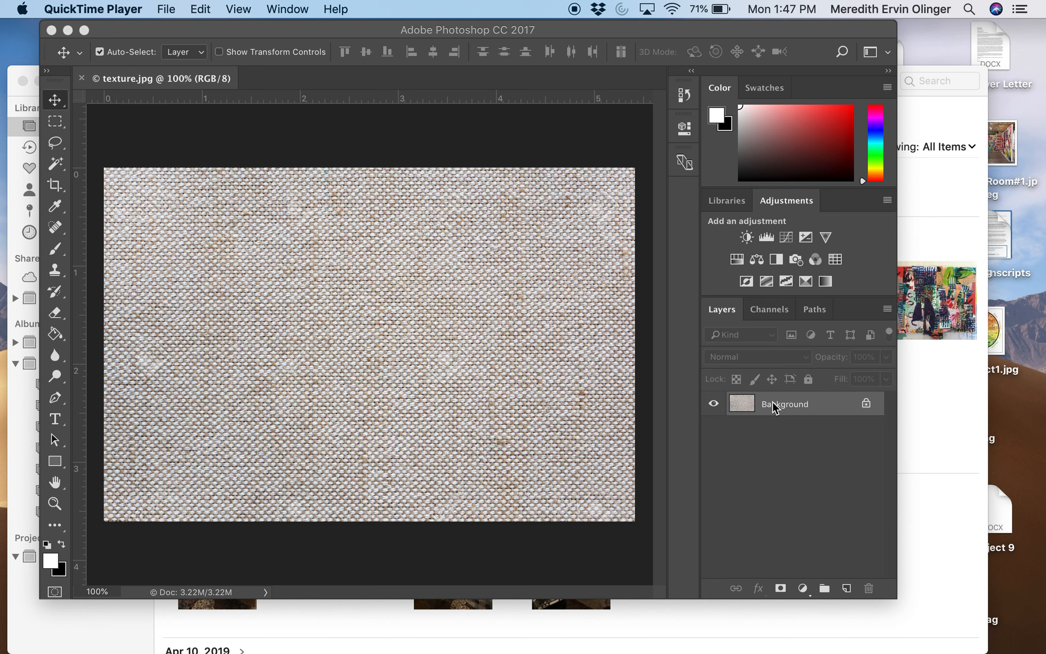
Create a new layer above the Background and start a pattern fill layer named Pattern Fill 1
{"action": "left_click", "coordinate": [846, 588]}
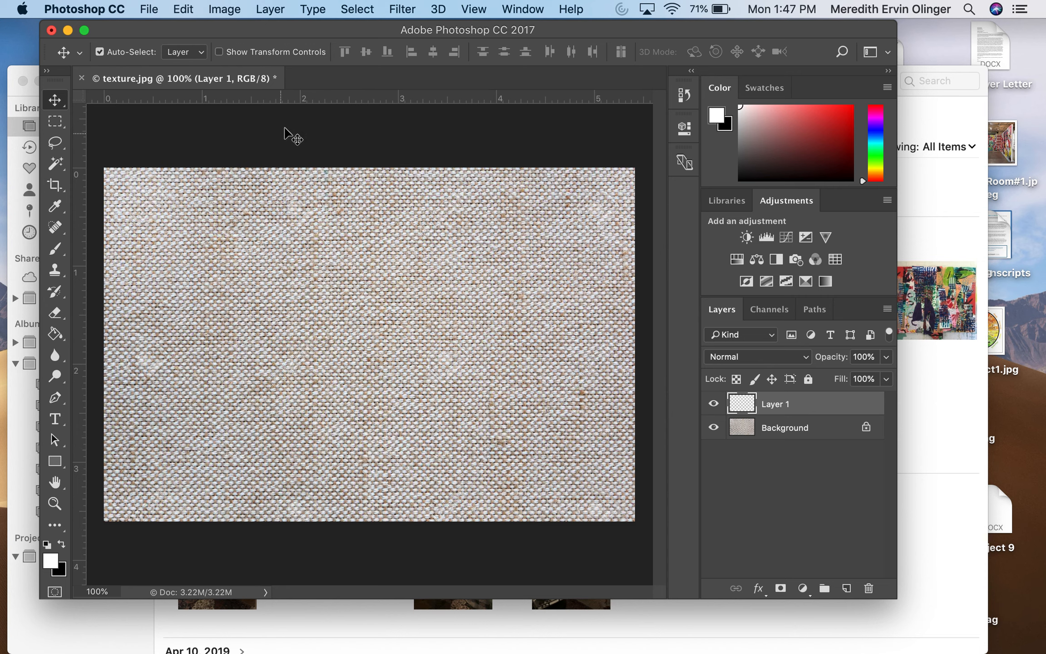
{"action": "left_click", "coordinate": [271, 10]}
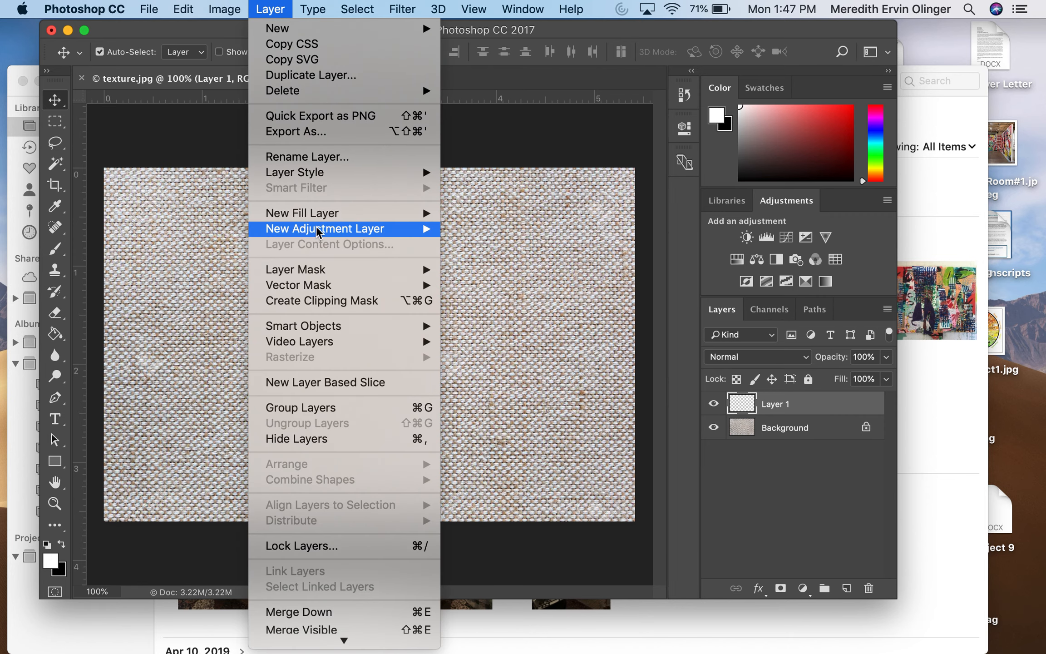
{"action": "mouse_move", "coordinate": [319, 219]}
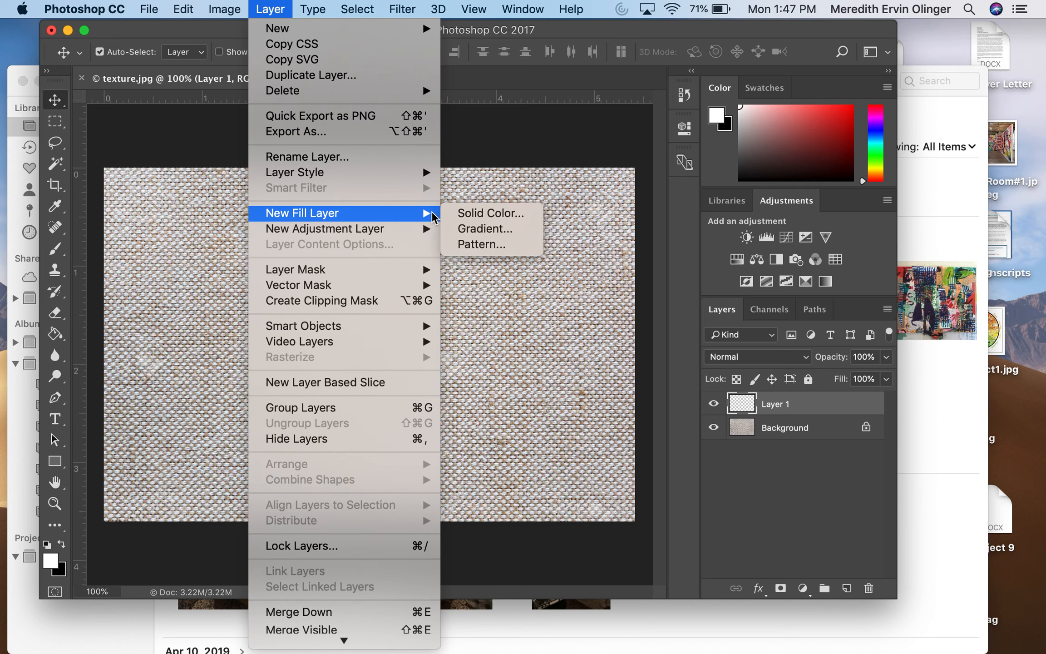
{"action": "left_click", "coordinate": [487, 248]}
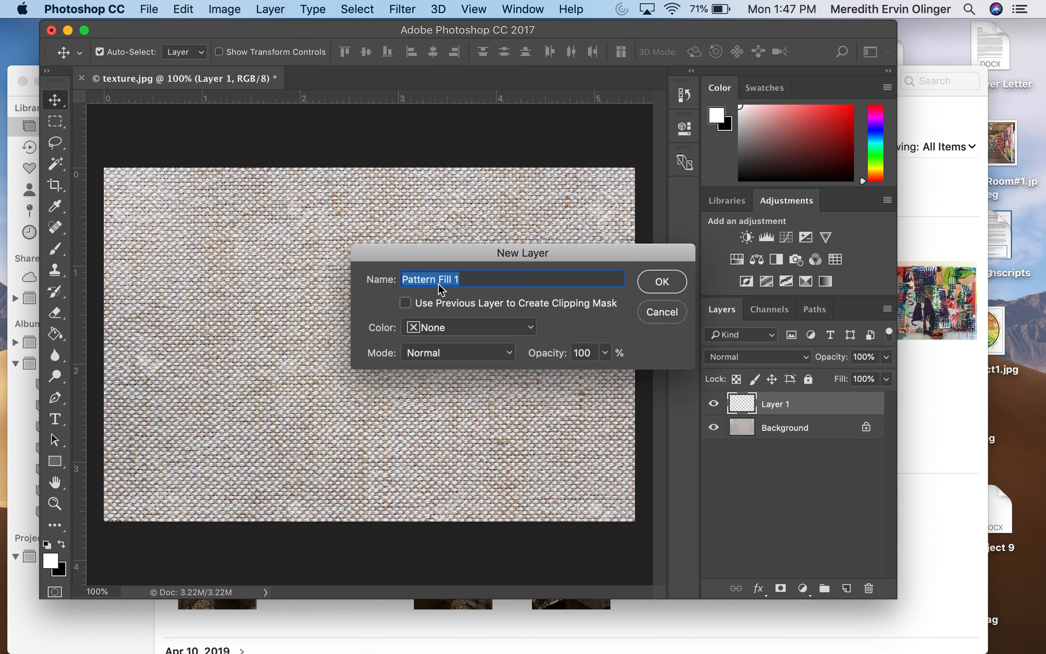
{"action": "left_click", "coordinate": [661, 283]}
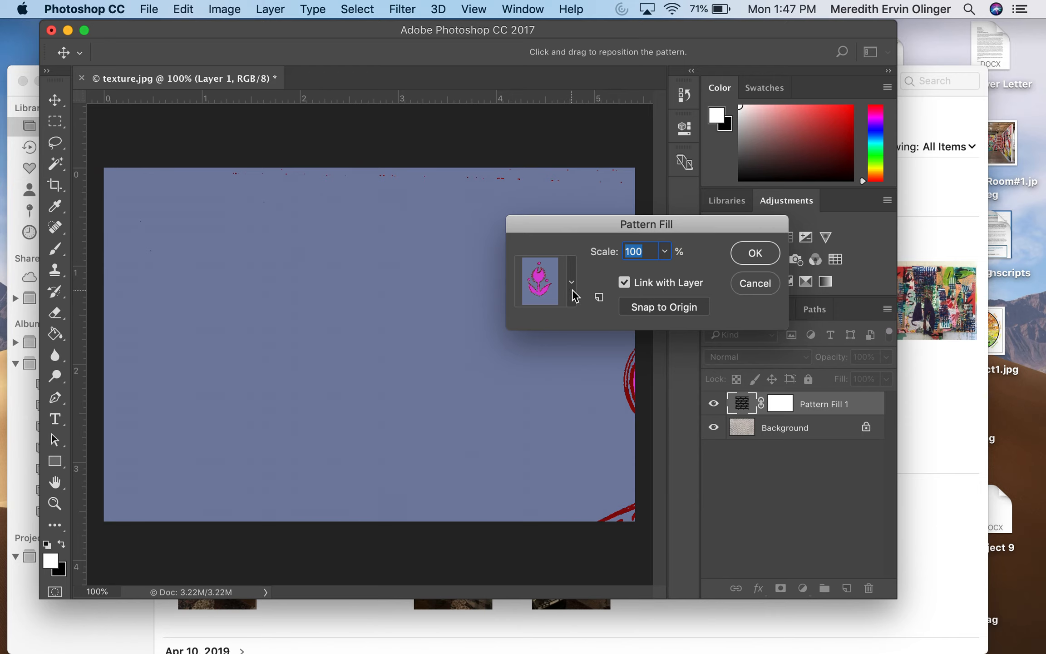
Fill the layer with the dark blue pattern of a red-outlined tulip, scaled to 7%
{"action": "left_click", "coordinate": [573, 289]}
{"action": "left_click", "coordinate": [572, 290]}
{"action": "left_click", "coordinate": [573, 290]}
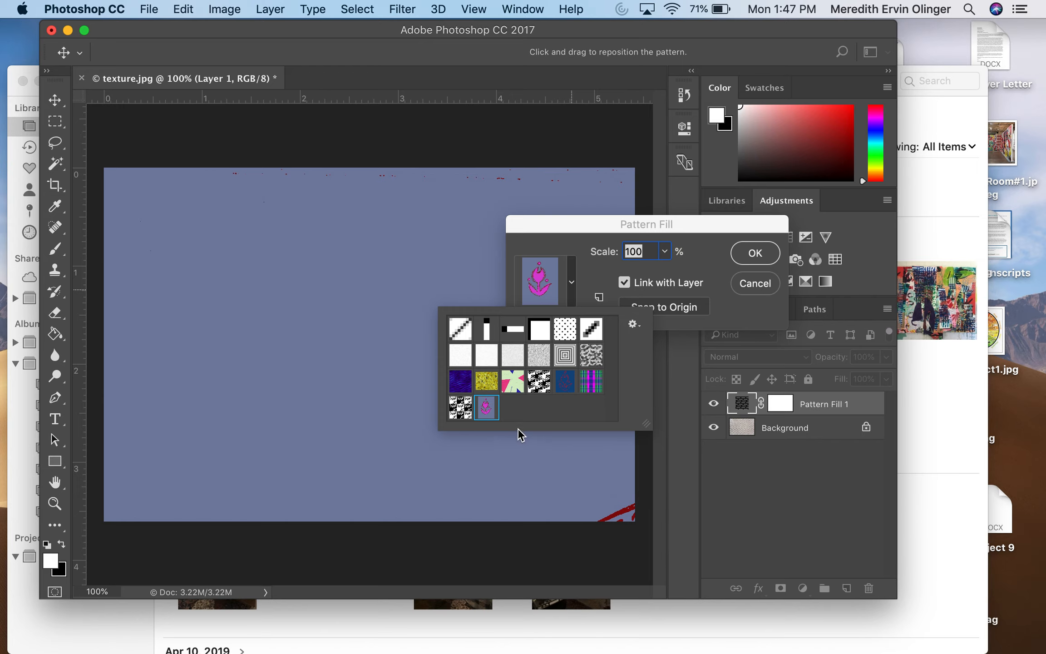
{"action": "left_click", "coordinate": [565, 382]}
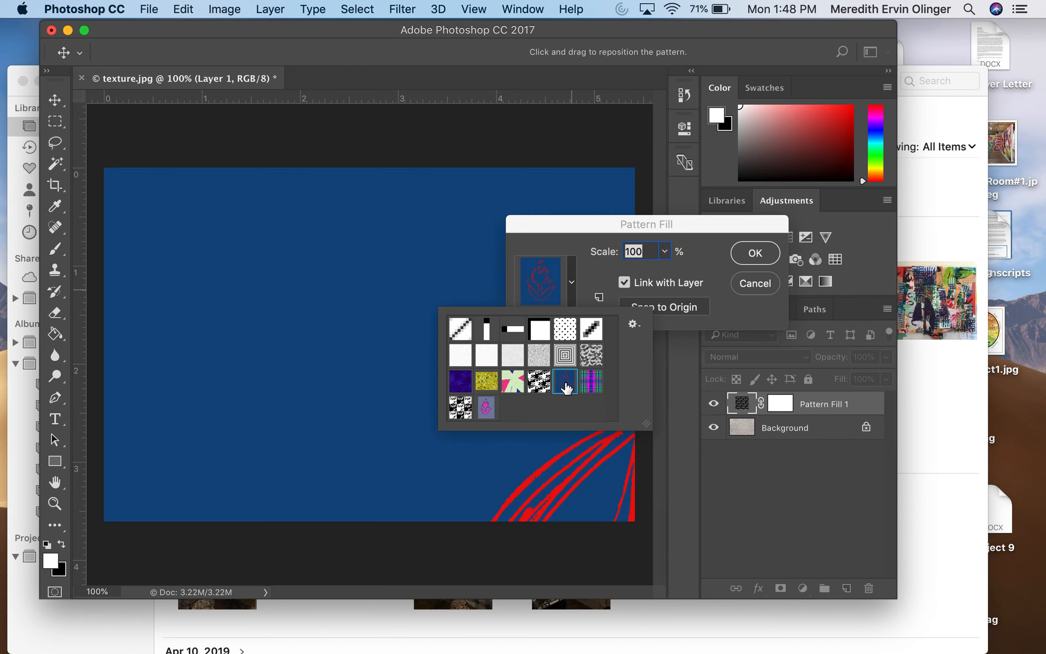
{"action": "left_click", "coordinate": [664, 251]}
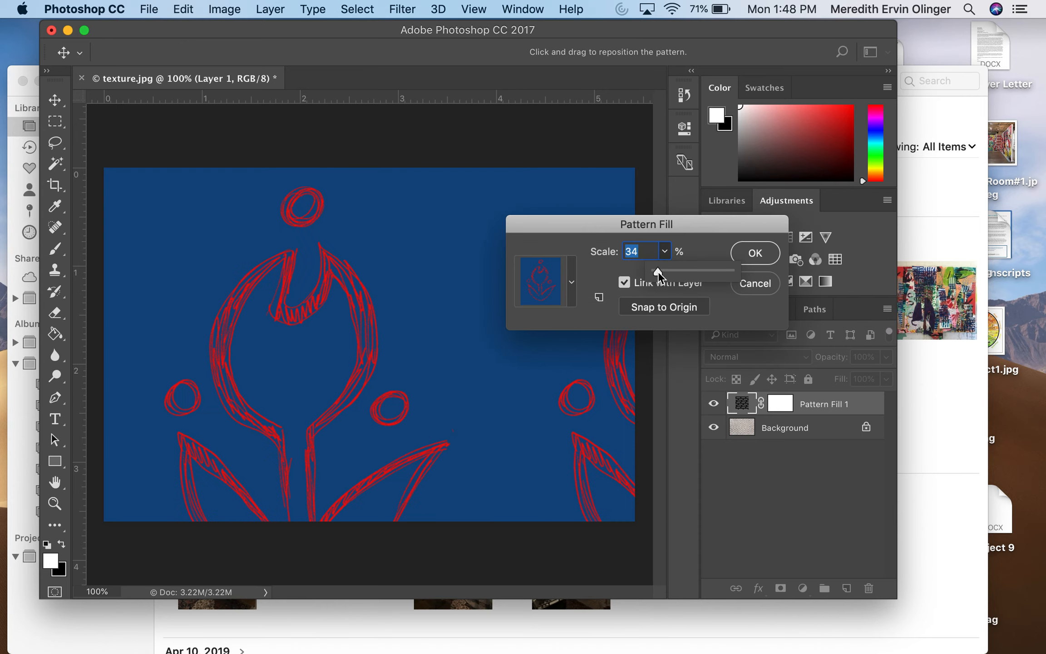
{"action": "left_click_drag", "start_coordinate": [658, 272], "coordinate": [641, 272]}
{"action": "key", "text": "BackSpace"}
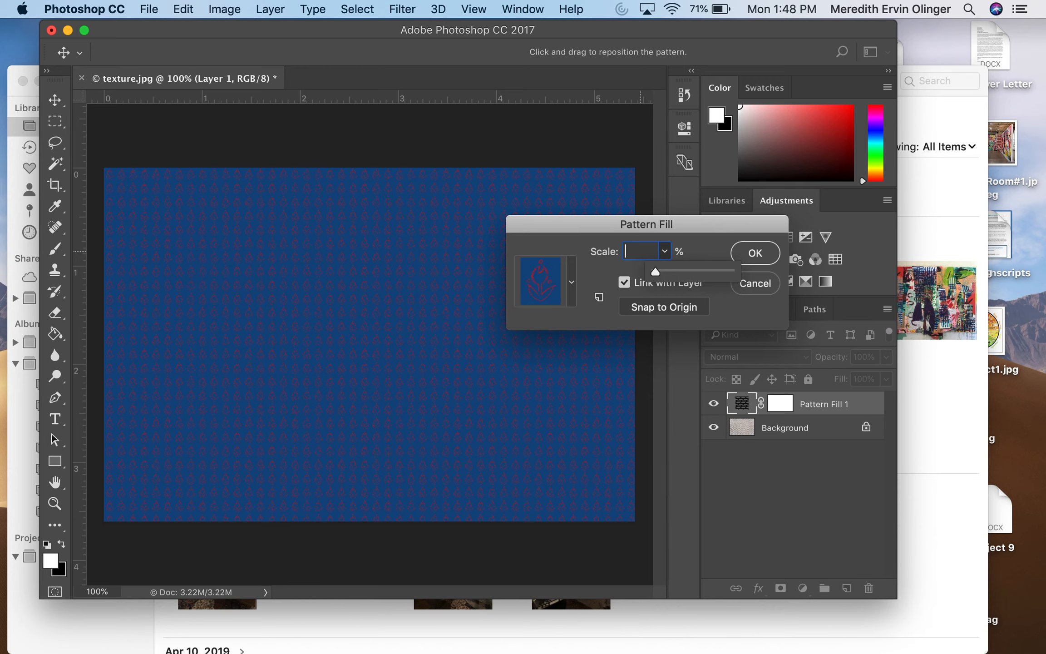
{"action": "left_click", "coordinate": [642, 251]}
{"action": "type", "text": "7"}
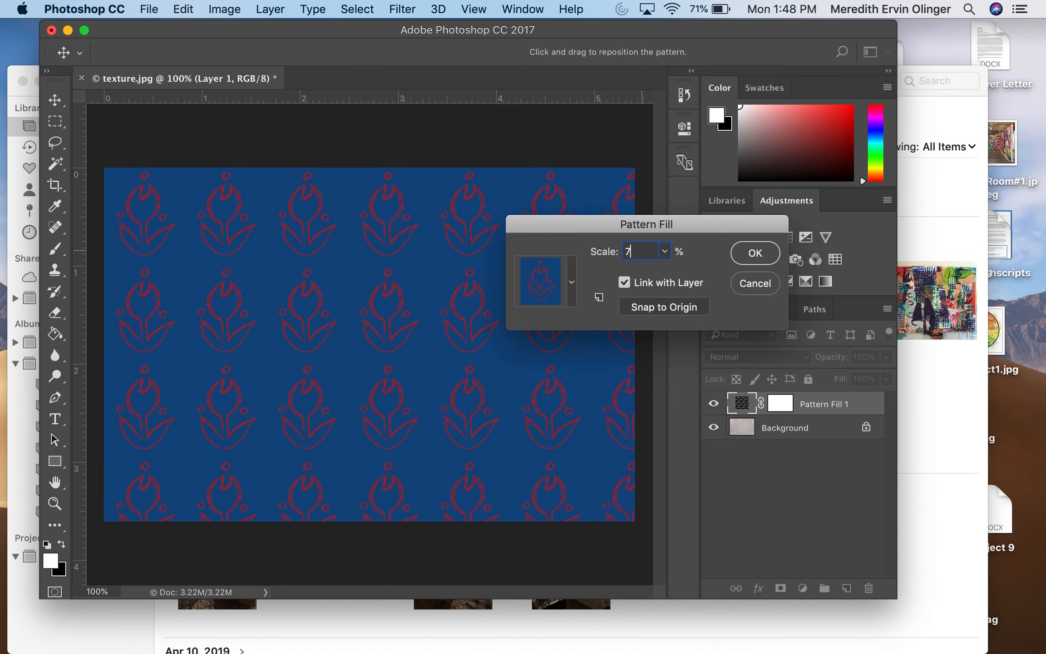
{"action": "left_click", "coordinate": [767, 255]}
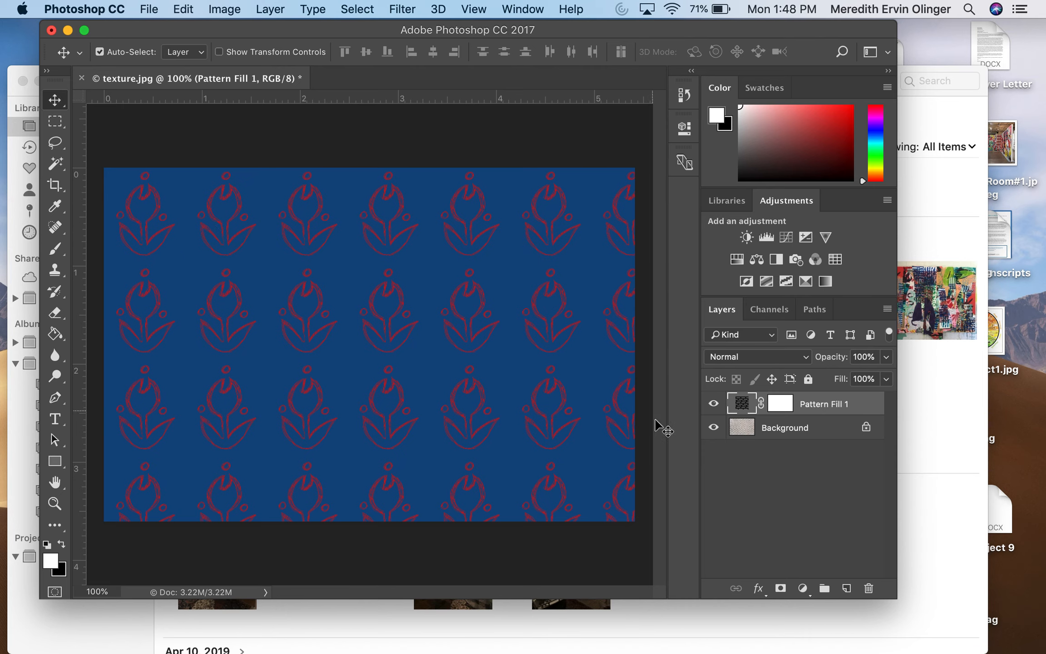
Rasterize the Pattern Fill 1 layer and hide it
{"action": "left_click", "coordinate": [713, 405]}
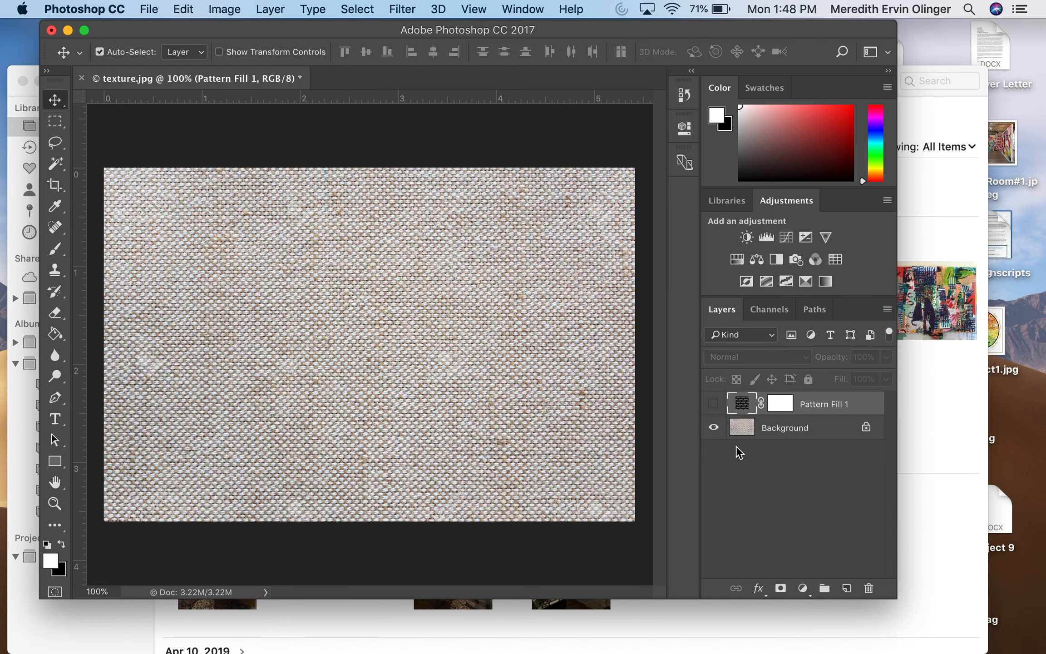
{"action": "left_click", "coordinate": [713, 404]}
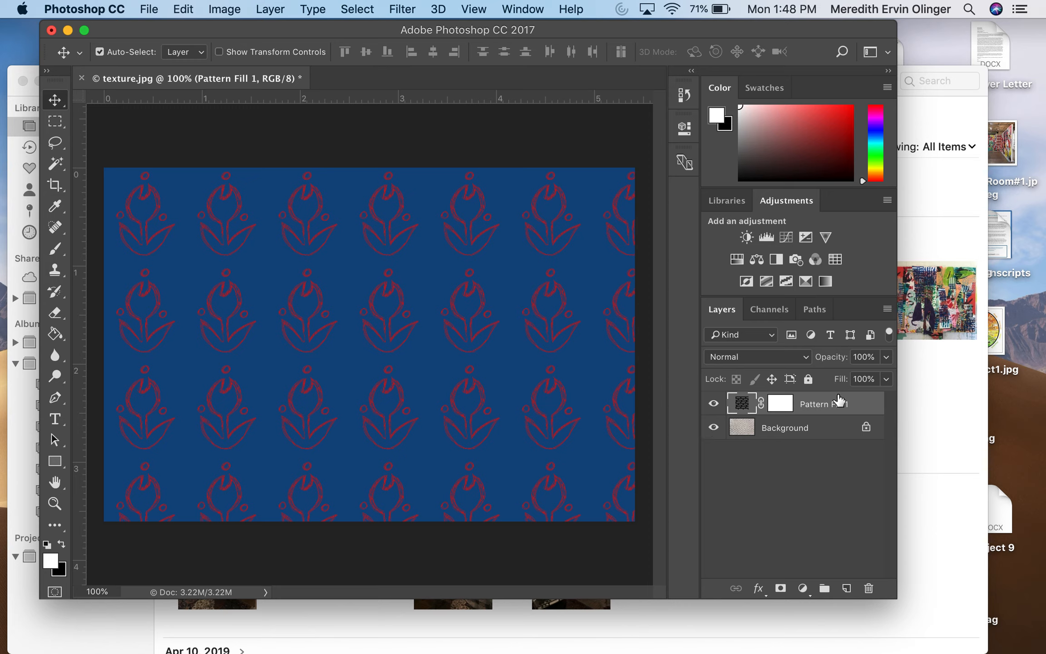
{"action": "right_click", "coordinate": [819, 405]}
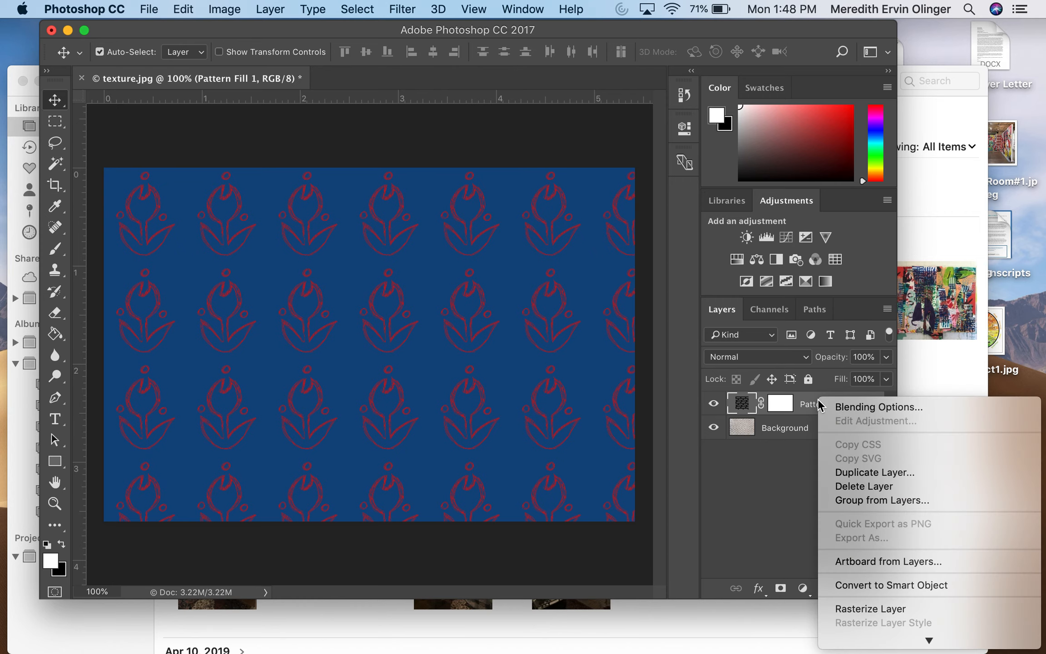
{"action": "left_click", "coordinate": [851, 609]}
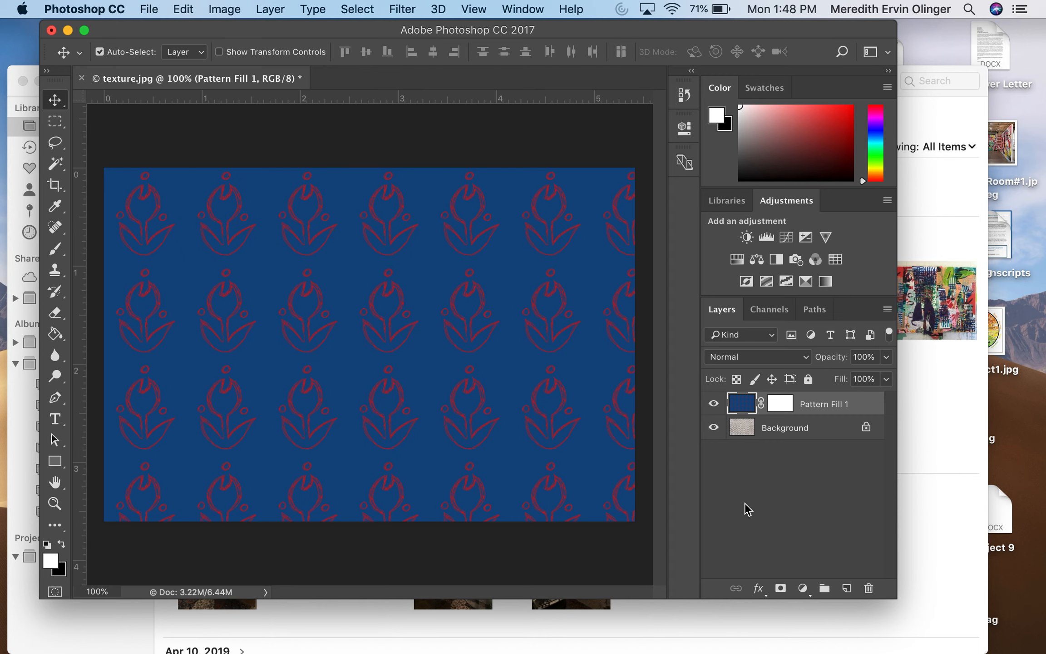
{"action": "left_click", "coordinate": [715, 404]}
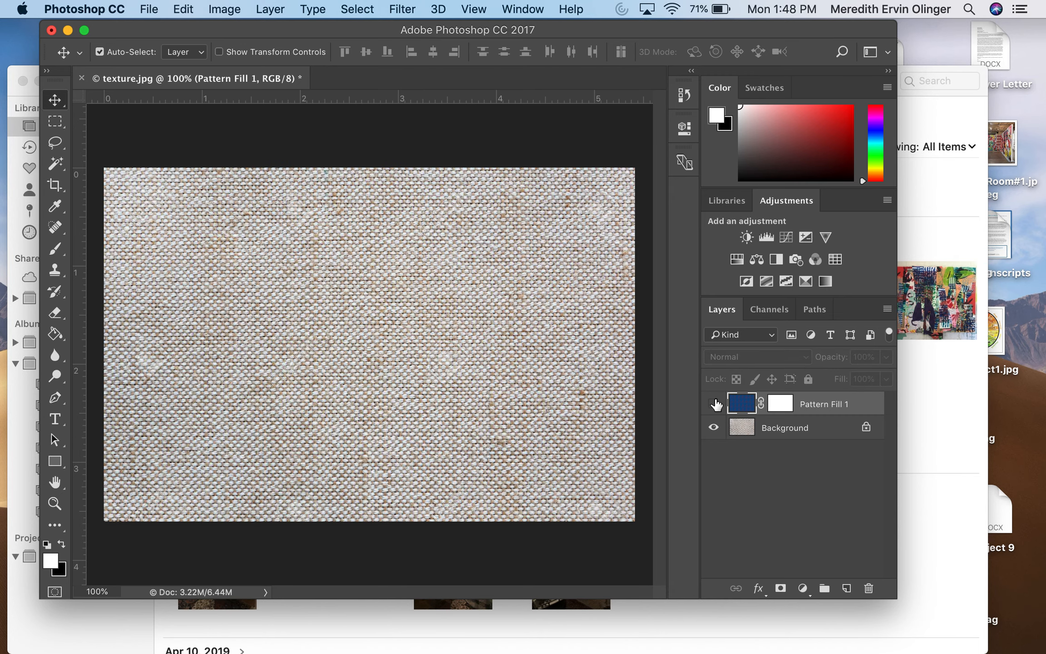
Compare the Background layer's Red, Green and Blue channels one at a time for contrast, ending on Blue
{"action": "left_click", "coordinate": [806, 435]}
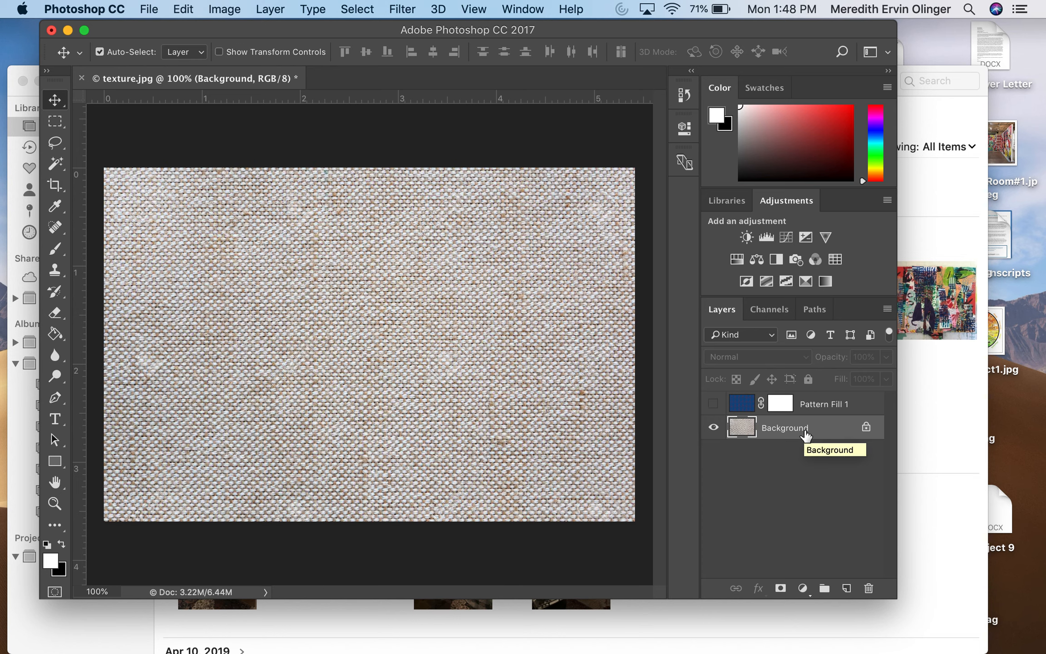
{"action": "left_click", "coordinate": [770, 308]}
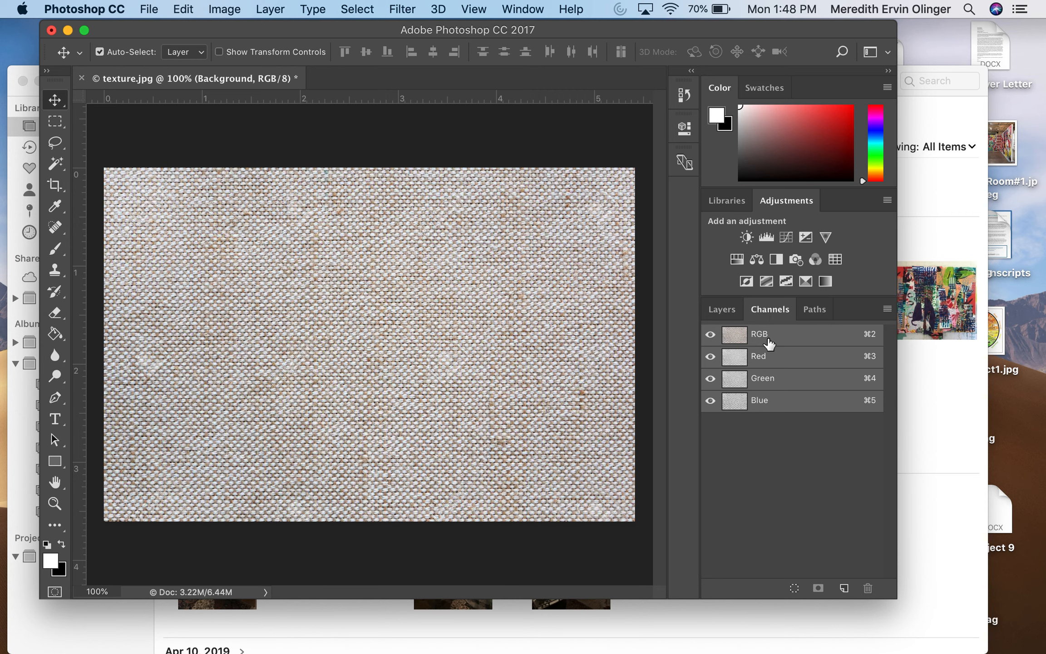
{"action": "left_click", "coordinate": [780, 354]}
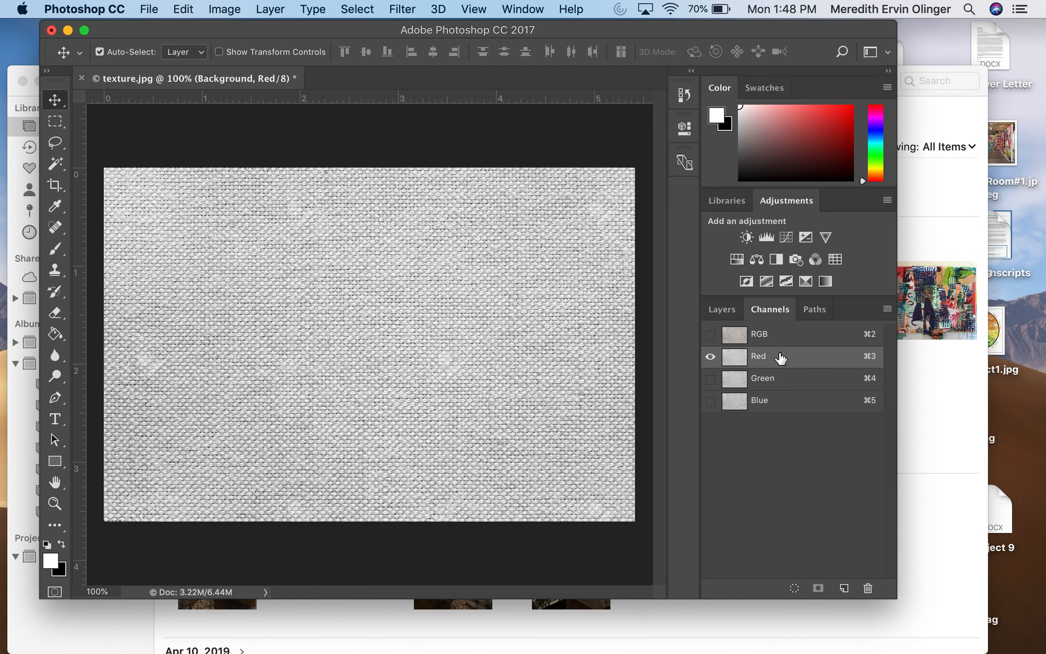
{"action": "left_click", "coordinate": [788, 383]}
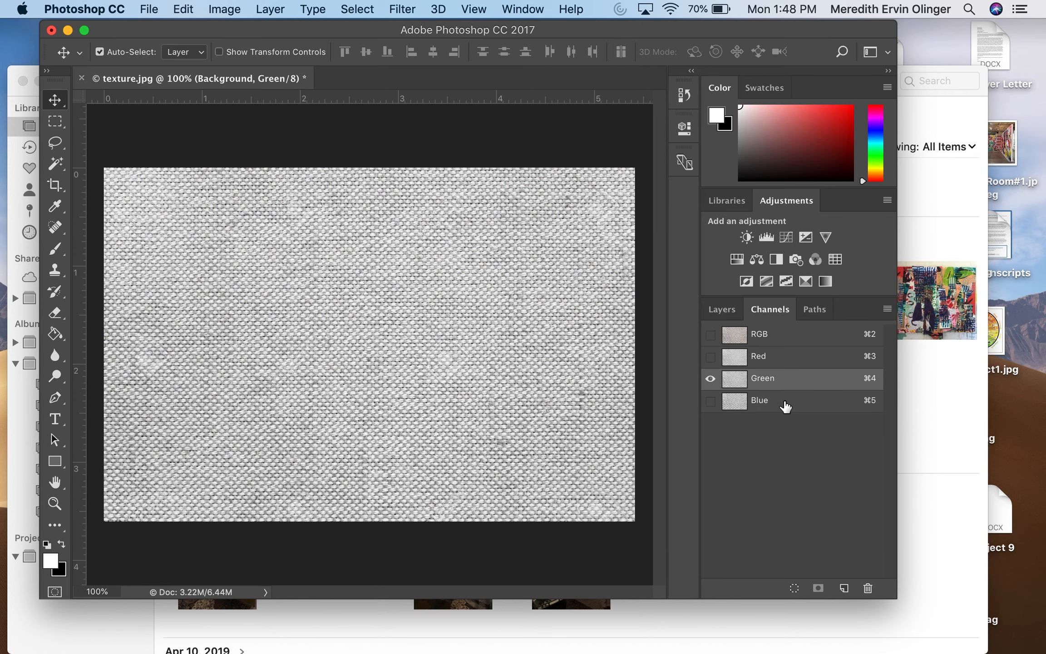
{"action": "left_click", "coordinate": [784, 403]}
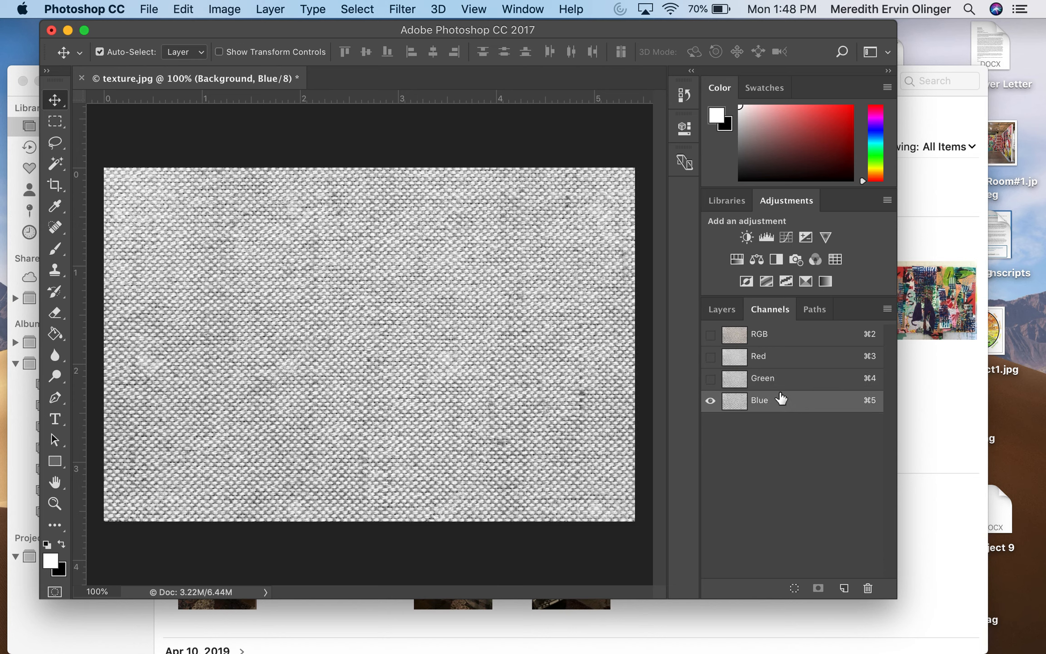
{"action": "left_click", "coordinate": [778, 386]}
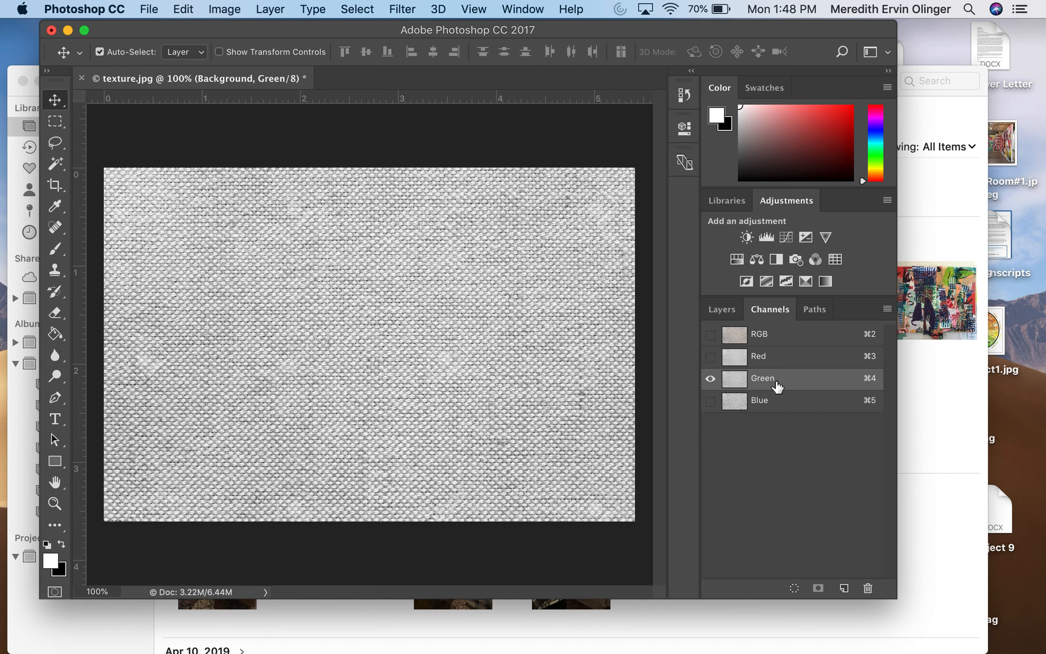
{"action": "left_click", "coordinate": [778, 358]}
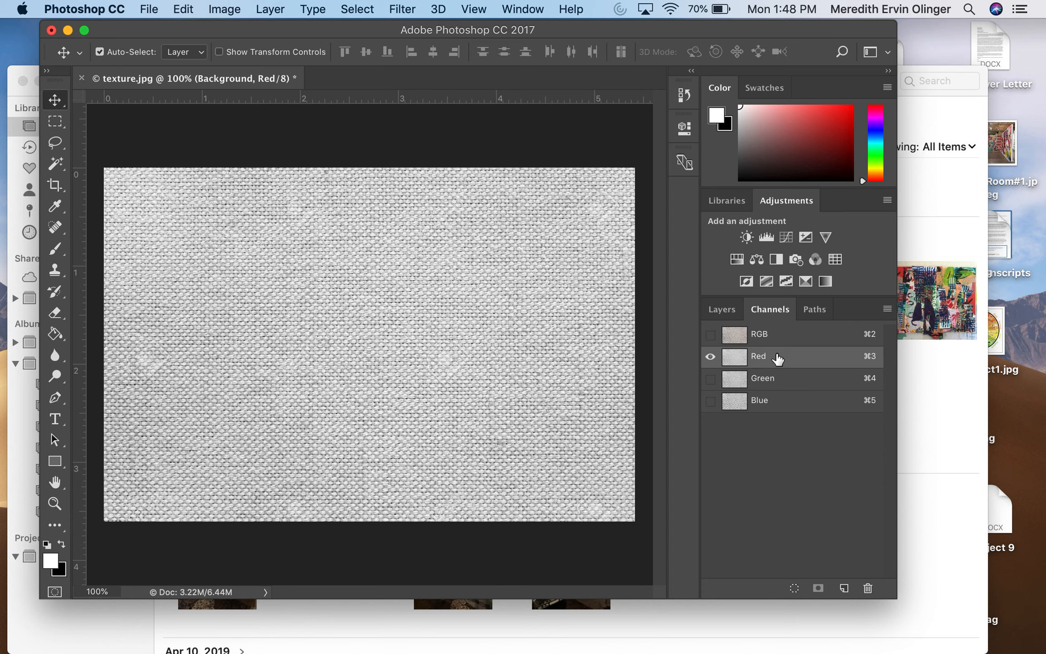
{"action": "left_click", "coordinate": [765, 402]}
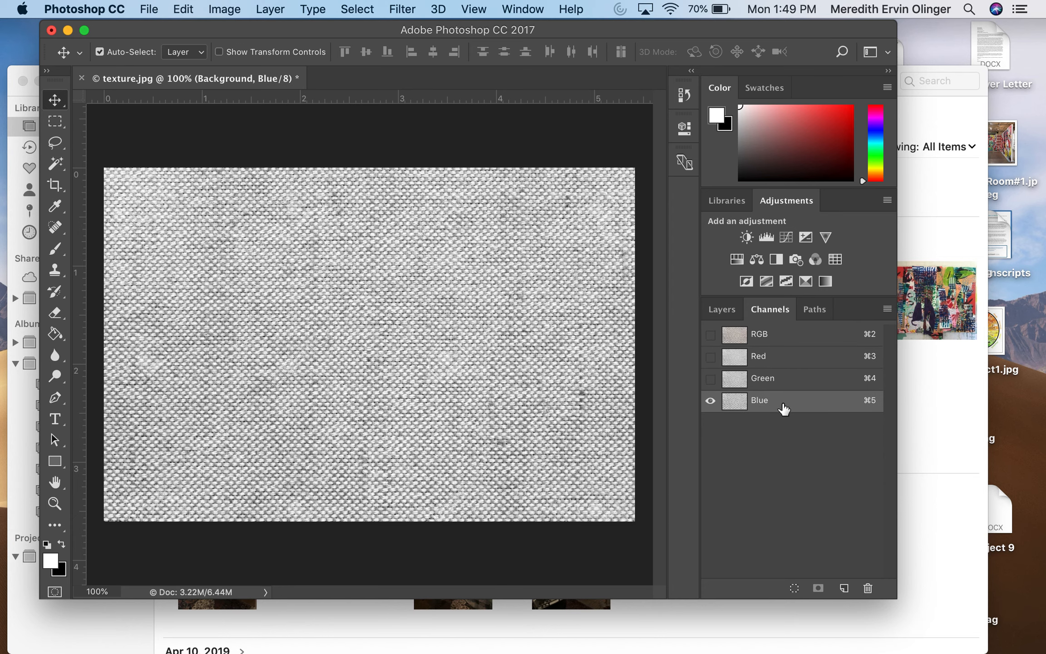
Duplicate the Blue channel into a new document named Displacement1
{"action": "right_click", "coordinate": [781, 405]}
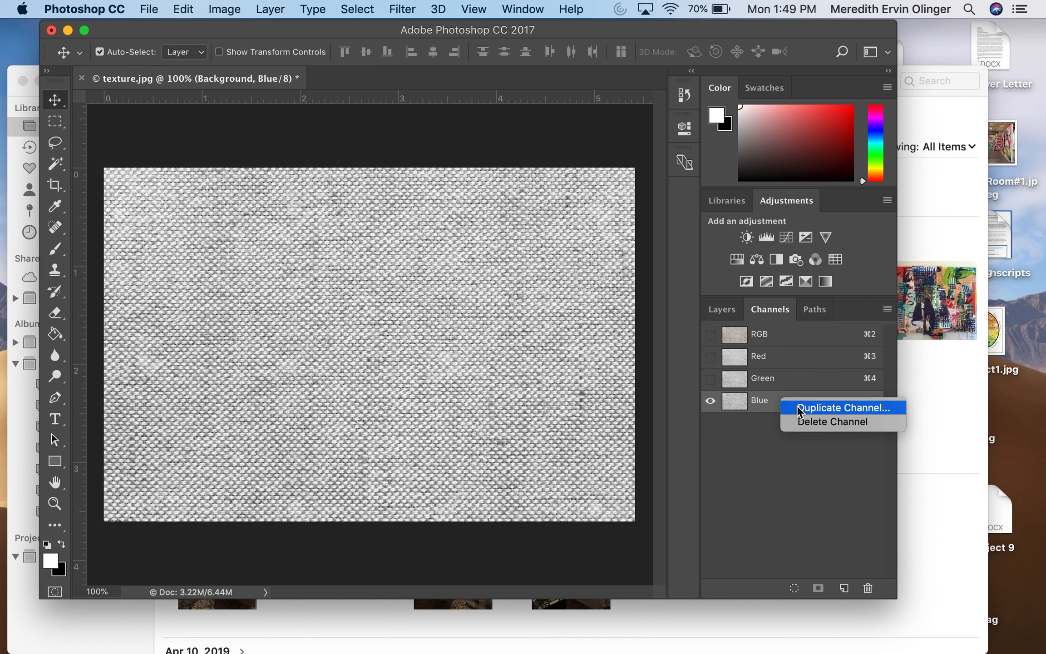
{"action": "left_click", "coordinate": [798, 409]}
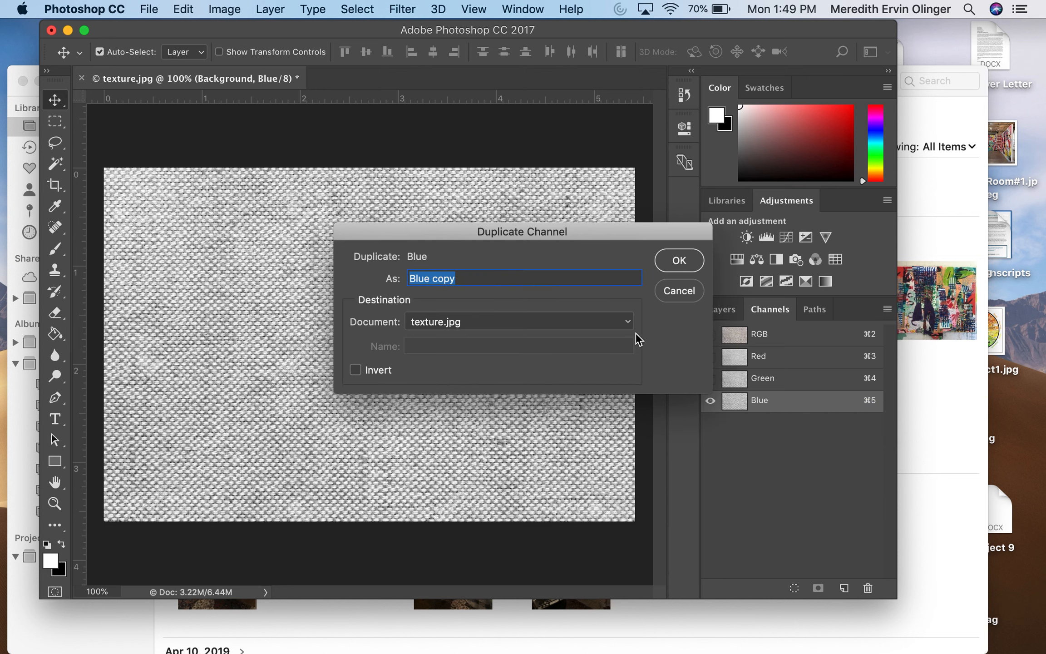
{"action": "left_click", "coordinate": [629, 322]}
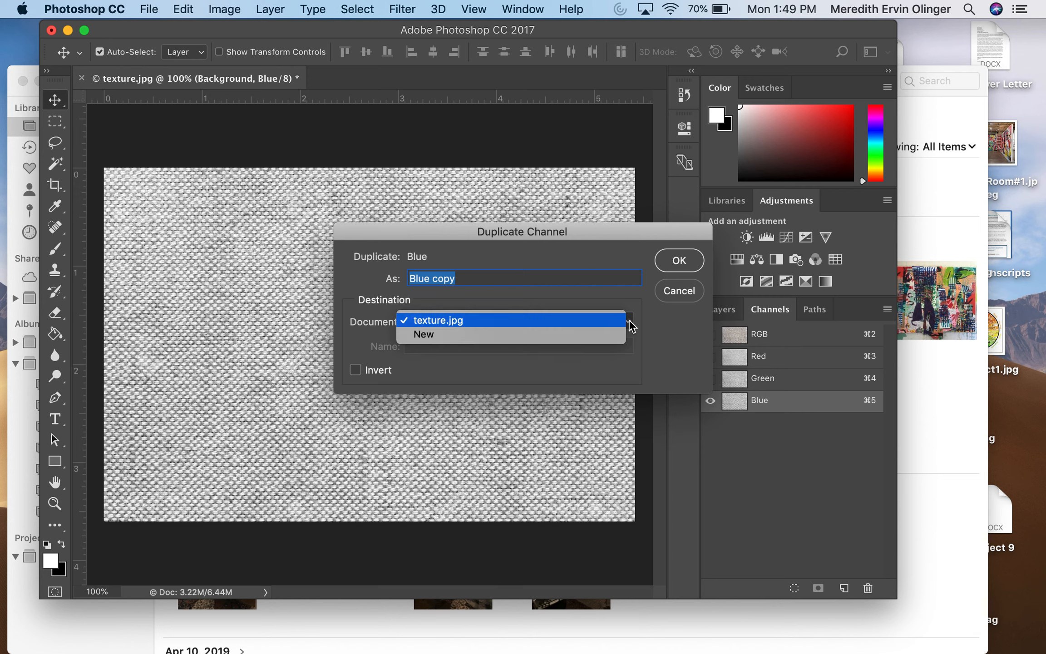
{"action": "left_click", "coordinate": [609, 336]}
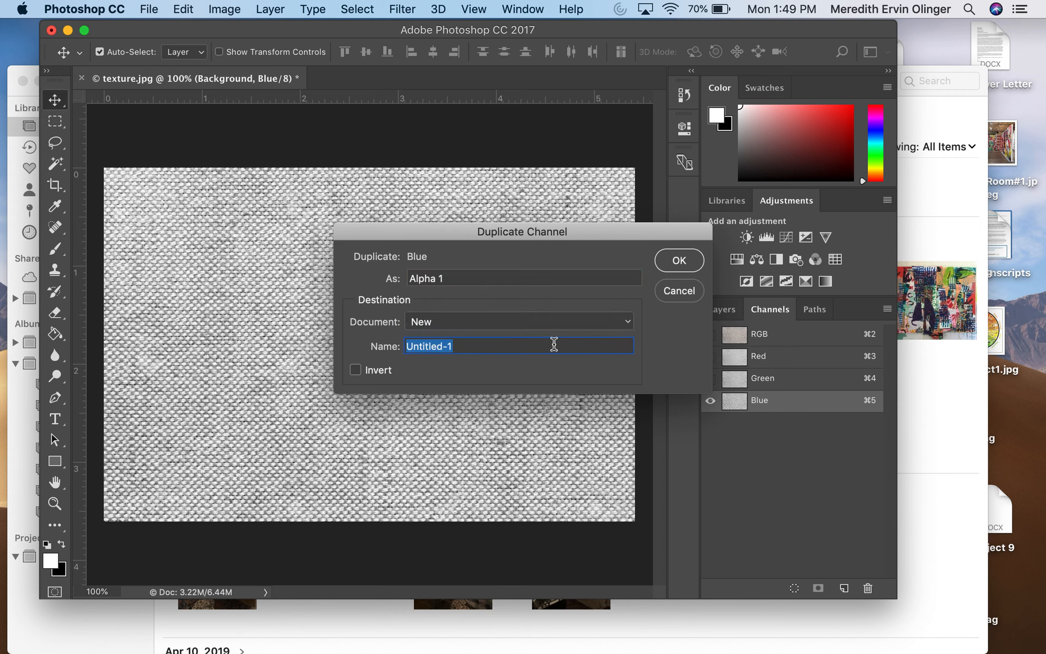
{"action": "key", "text": "BackSpace"}
{"action": "type", "text": "Diso"}
{"action": "type", "text": "placement1"}
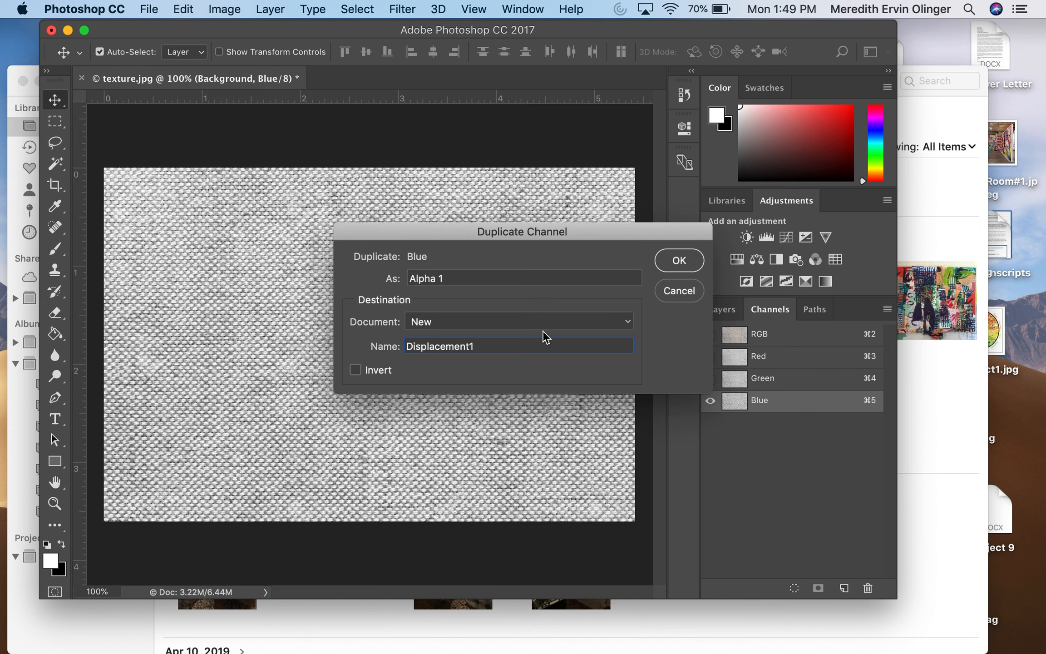
{"action": "left_click", "coordinate": [677, 263]}
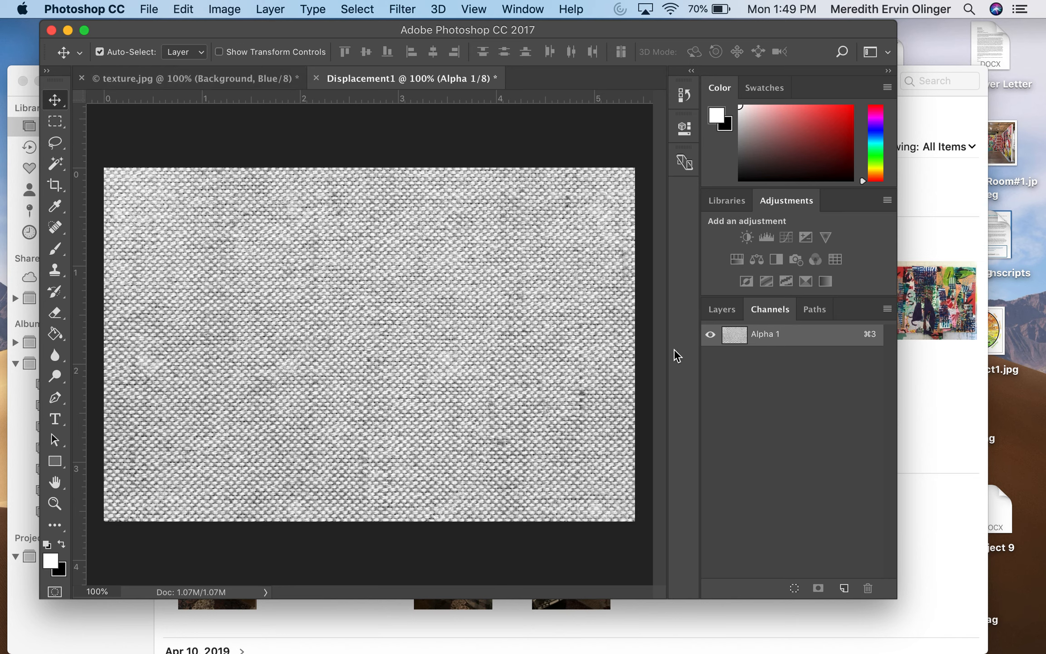
Return to texture.jpg, restore the RGB composite channel and show its layers again
{"action": "left_click", "coordinate": [136, 78]}
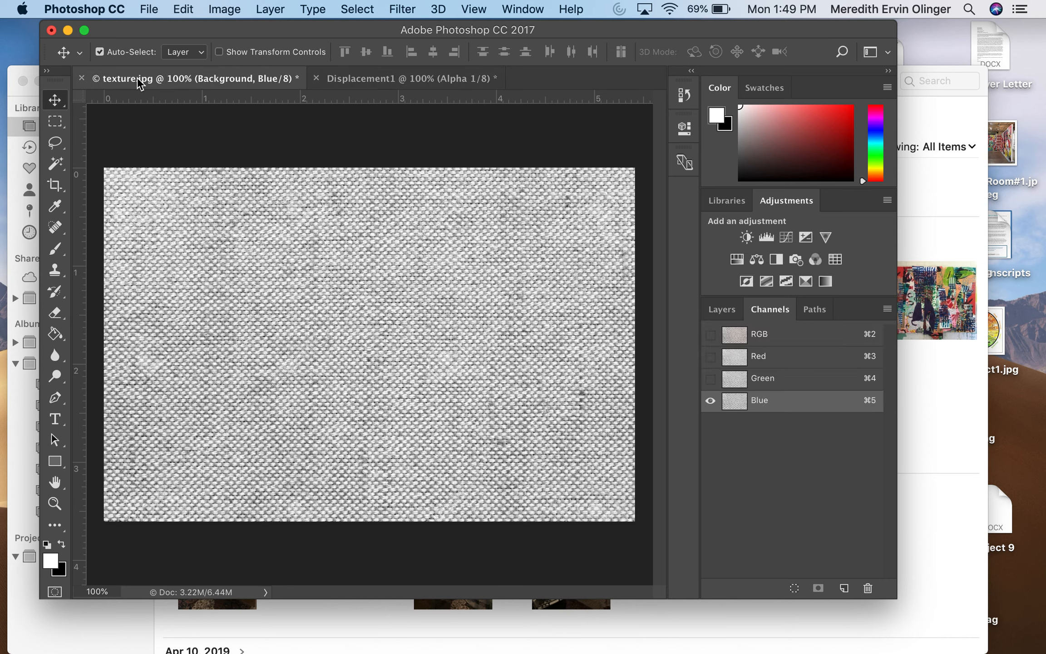
{"action": "left_click", "coordinate": [722, 312]}
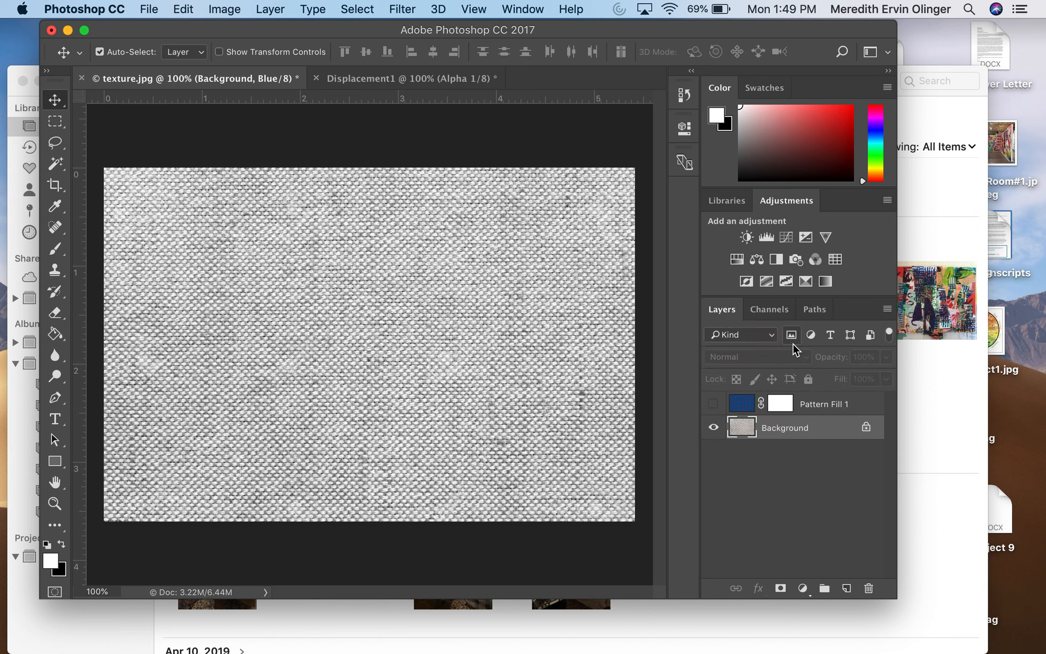
{"action": "left_click", "coordinate": [771, 309]}
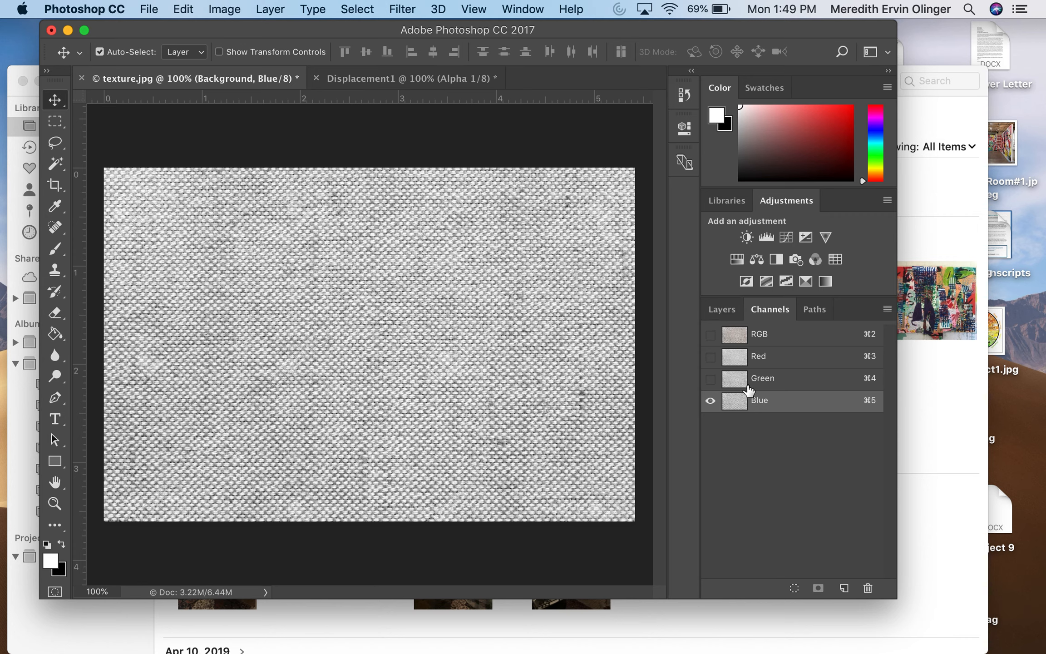
{"action": "left_click", "coordinate": [765, 336]}
{"action": "left_click", "coordinate": [721, 308]}
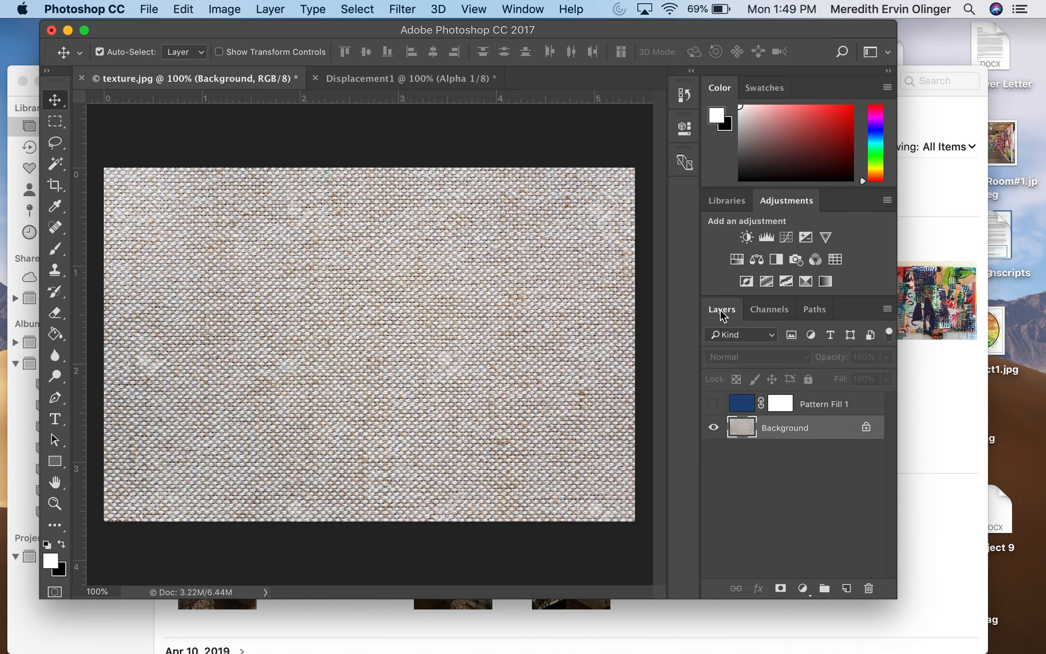
Switch to the Displacement1 document and preview a Box Blur with a radius of 10 pixels
{"action": "left_click", "coordinate": [463, 84]}
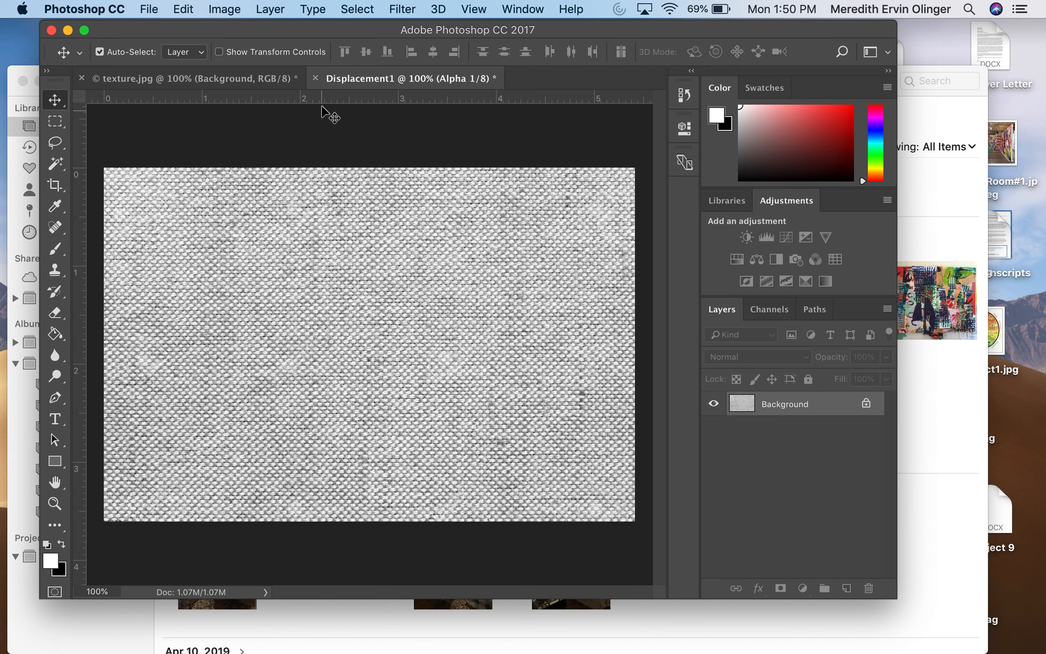
{"action": "left_click", "coordinate": [402, 11]}
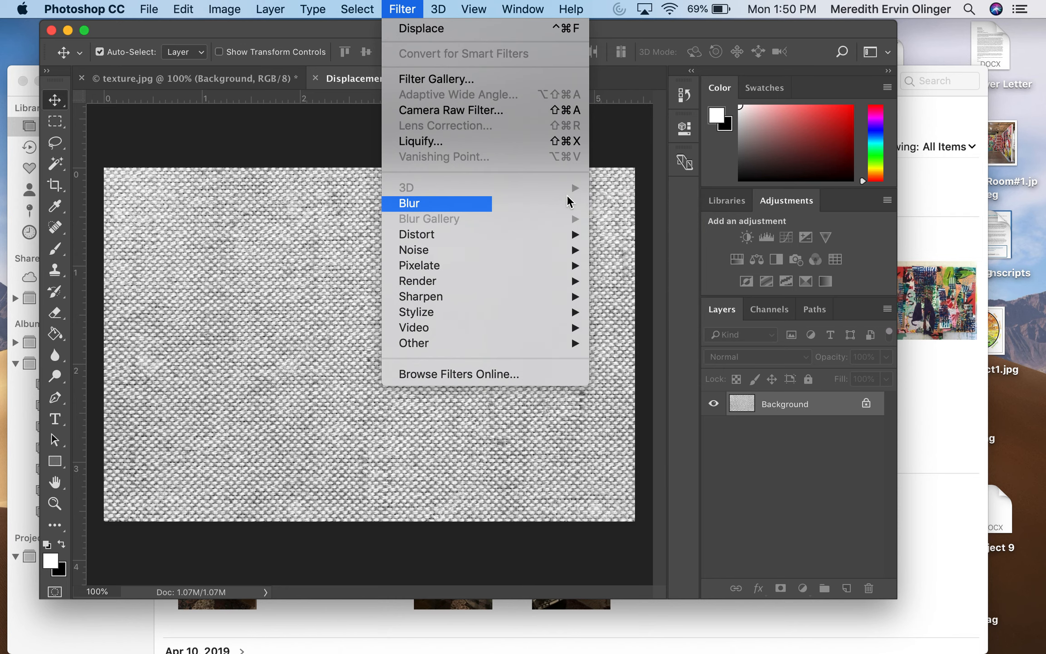
{"action": "mouse_move", "coordinate": [565, 203]}
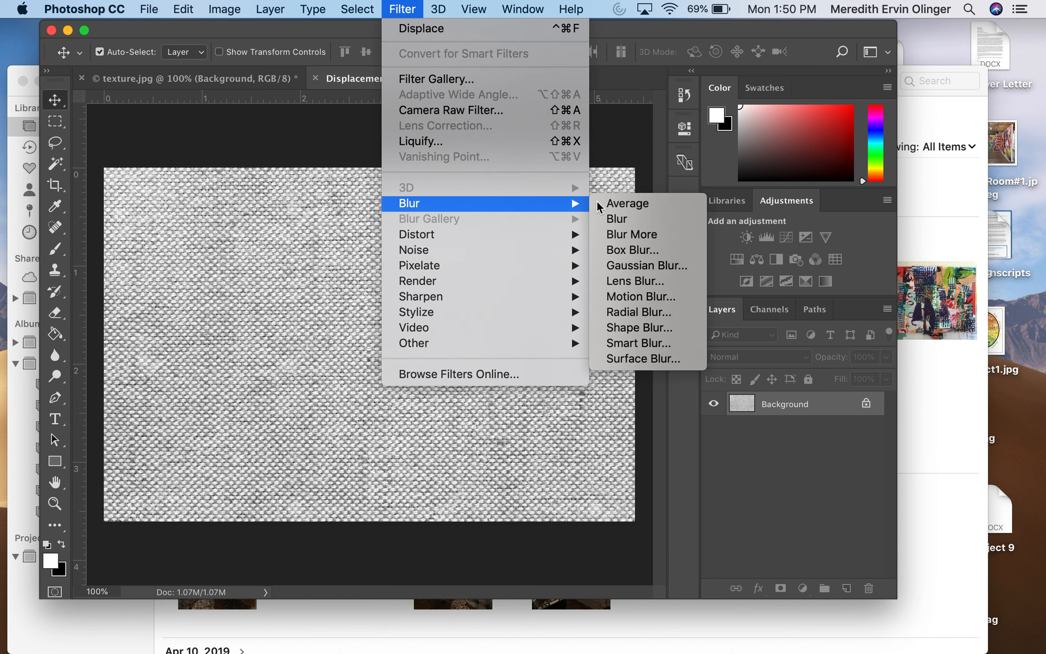
{"action": "left_click", "coordinate": [629, 251]}
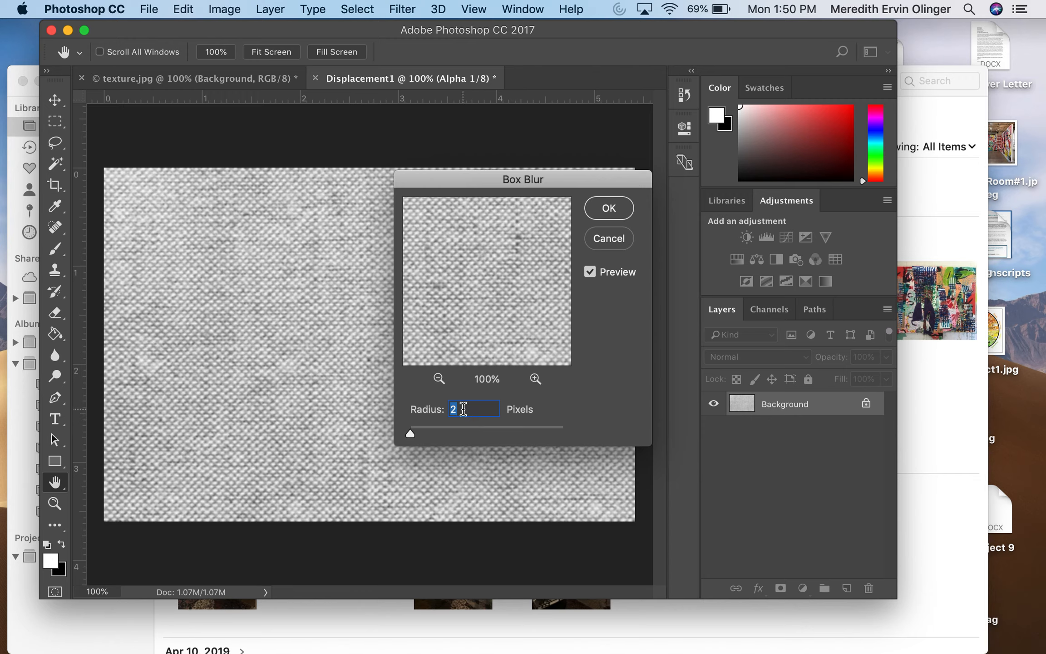
{"action": "left_click", "coordinate": [463, 409]}
{"action": "key", "text": "BackSpace"}
{"action": "type", "text": "10"}
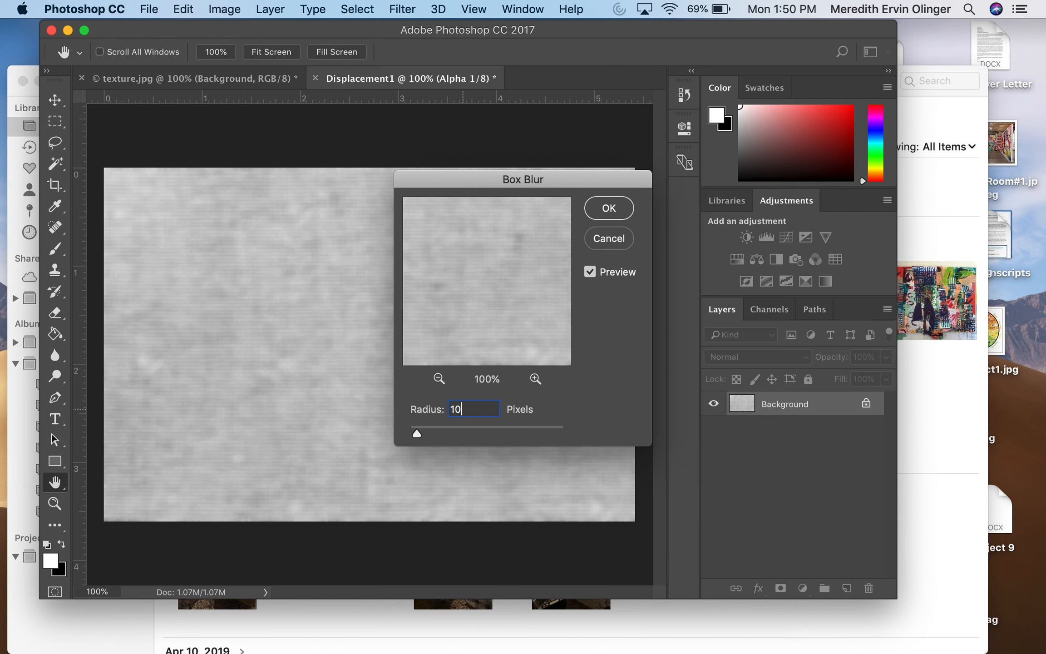
Set the Box Blur radius to 2 pixels and apply the filter to Displacement1
{"action": "key", "text": "BackSpace"}
{"action": "key", "text": "BackSpace"}
{"action": "type", "text": "2"}
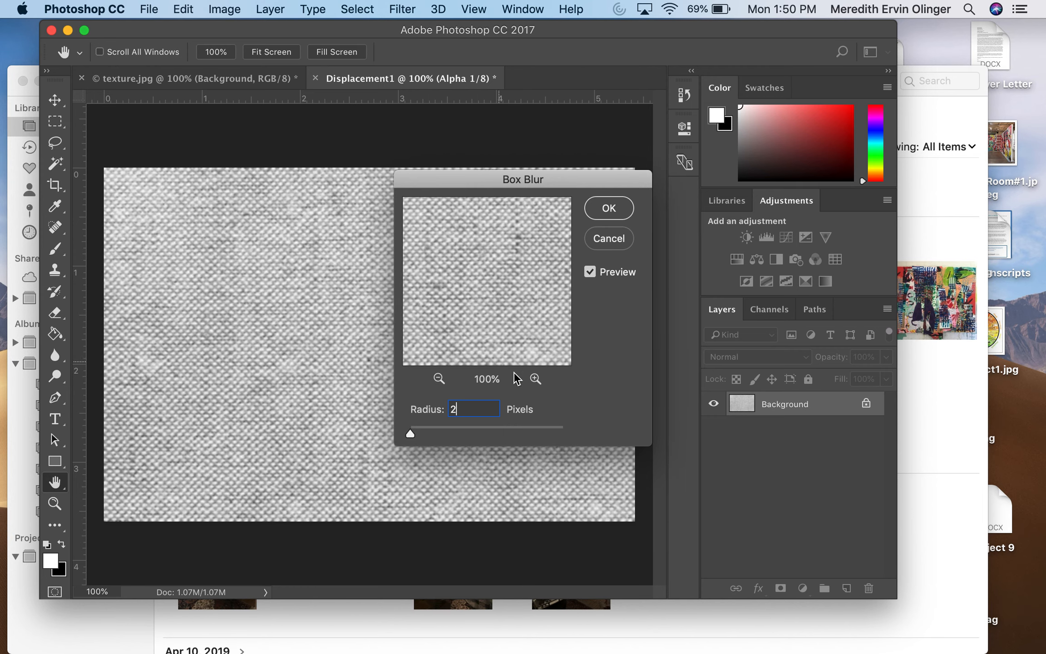
{"action": "left_click", "coordinate": [609, 208]}
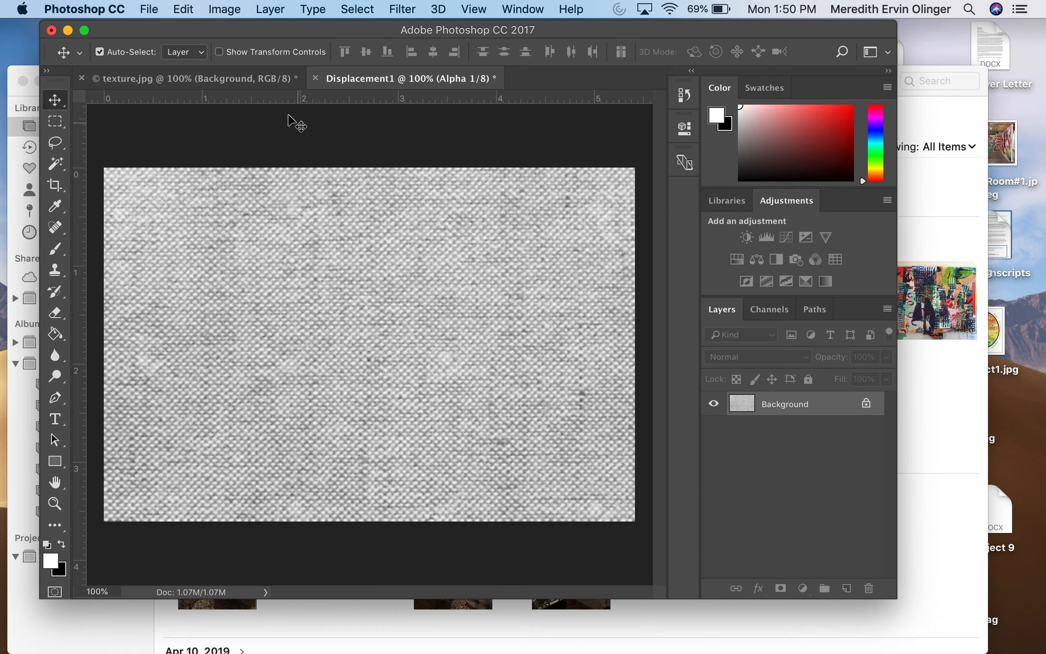
Save the blurred map as Displacement1.psd in Photoshop format on the Desktop and close the document
{"action": "left_click", "coordinate": [152, 10]}
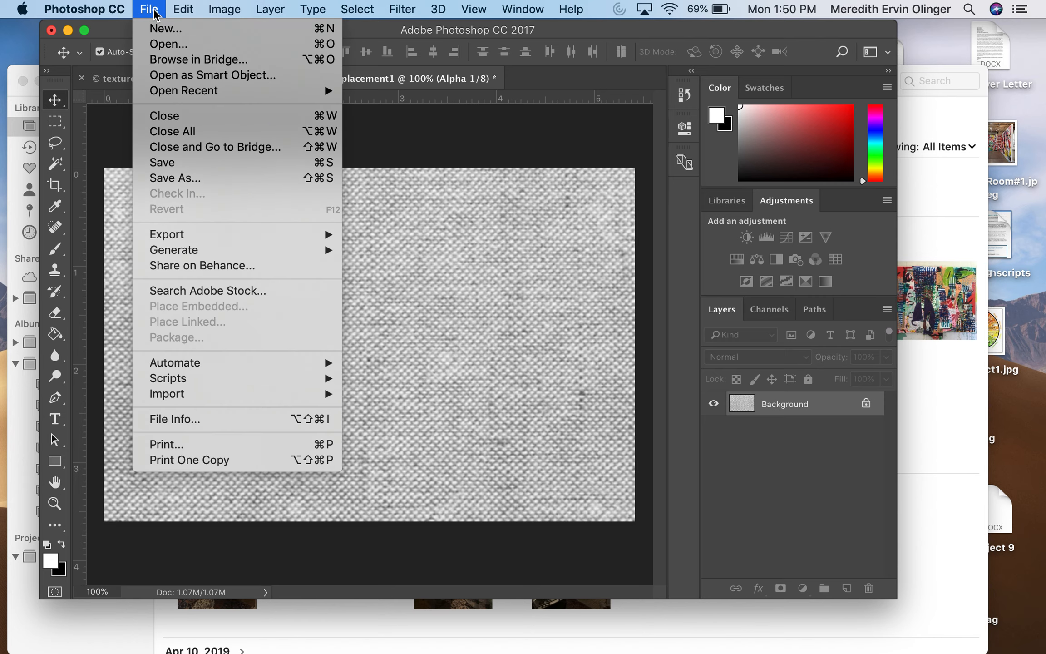
{"action": "left_click", "coordinate": [184, 177]}
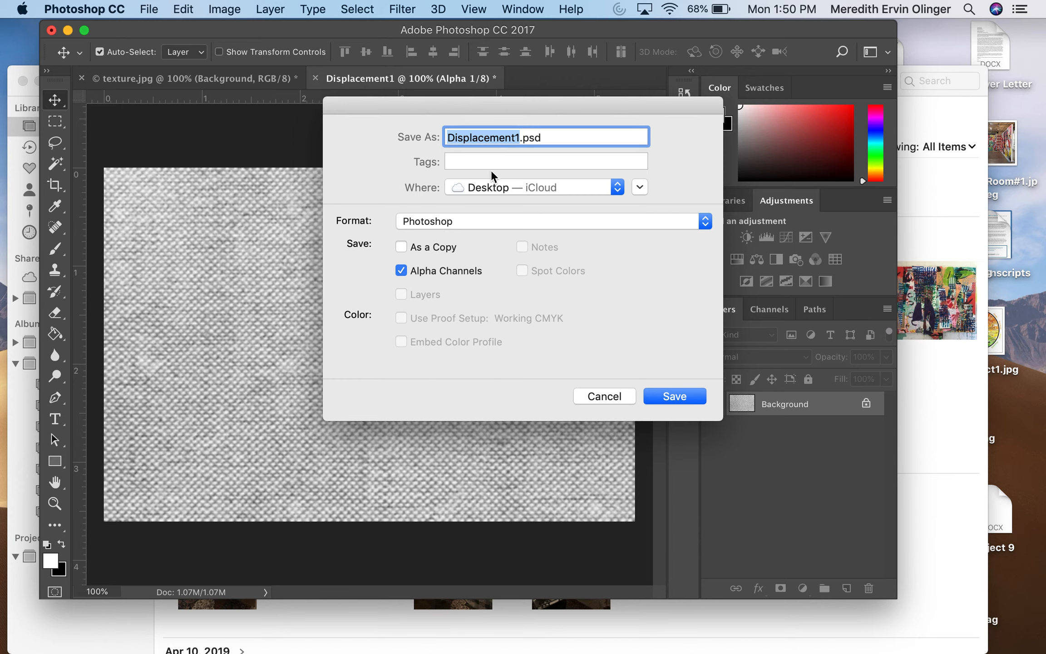
{"action": "left_click", "coordinate": [691, 397]}
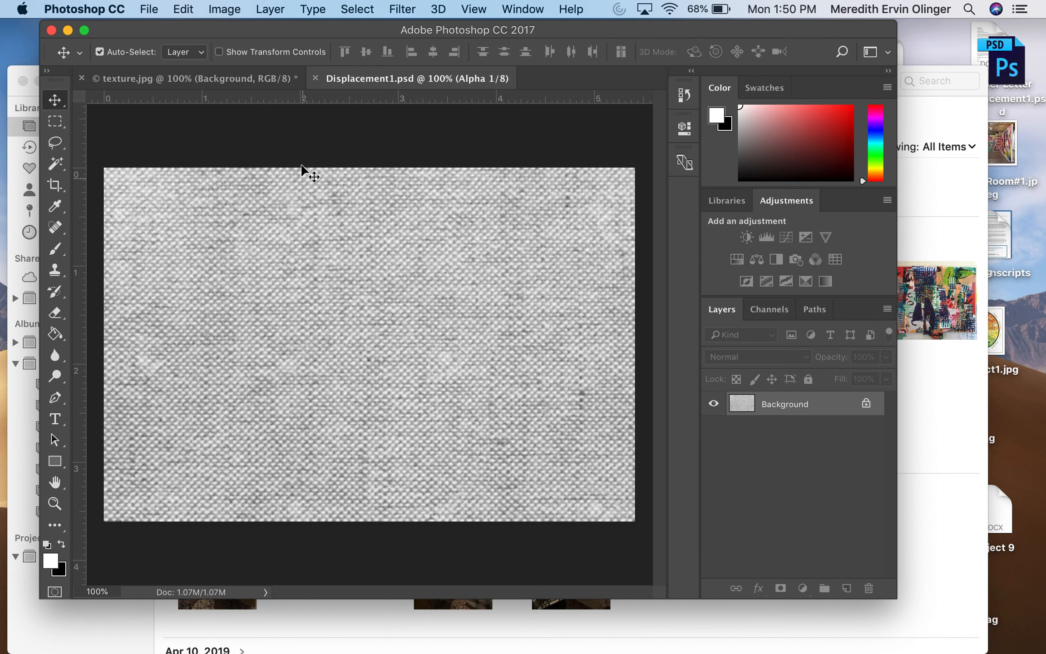
{"action": "left_click", "coordinate": [315, 78]}
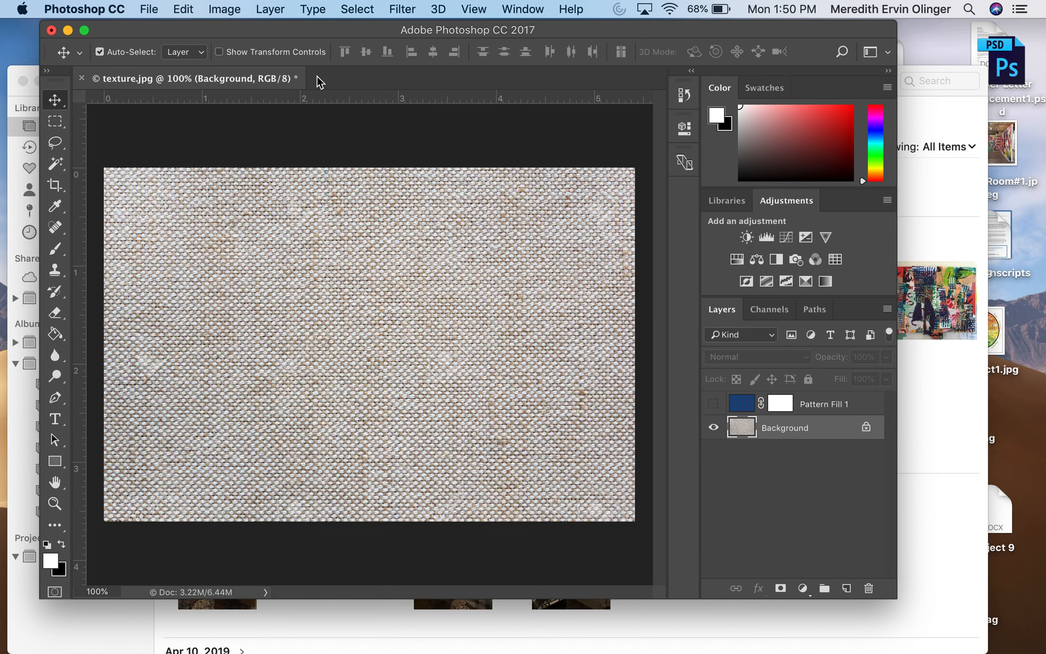
Select the Pattern Fill 1 layer in texture.jpg, compare it hidden and shown, and leave it visible
{"action": "left_click", "coordinate": [814, 409]}
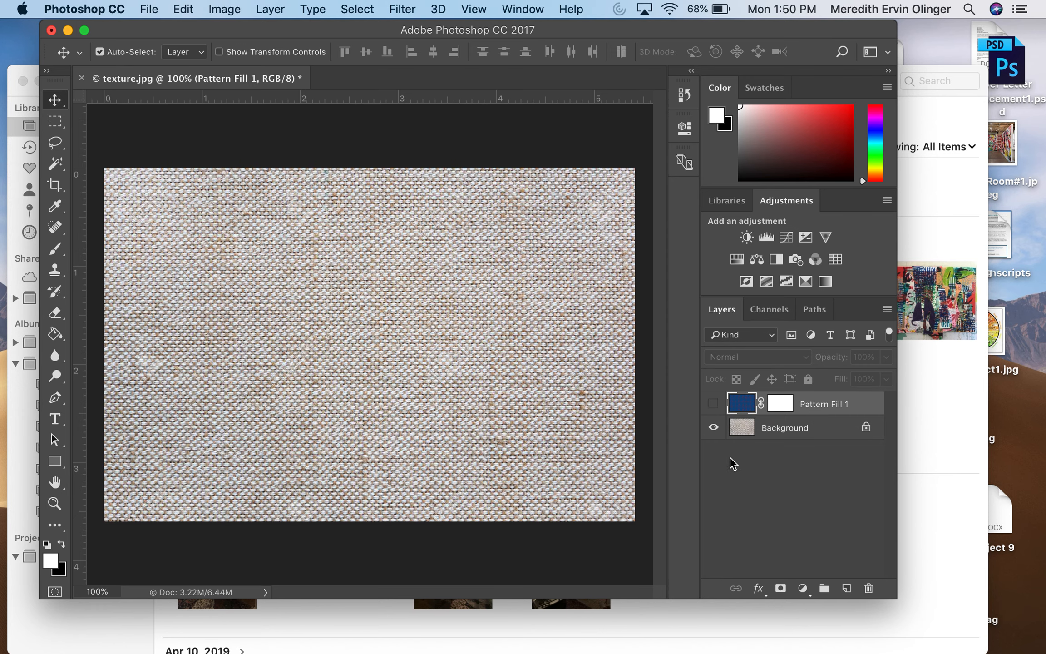
{"action": "left_click", "coordinate": [713, 403]}
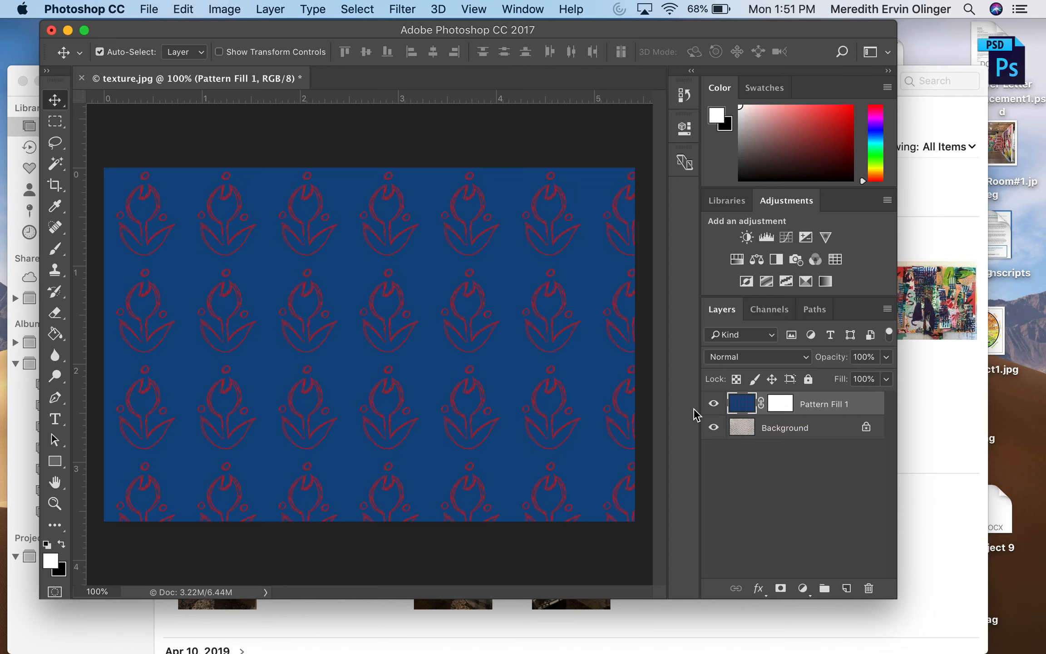
{"action": "left_click", "coordinate": [714, 403]}
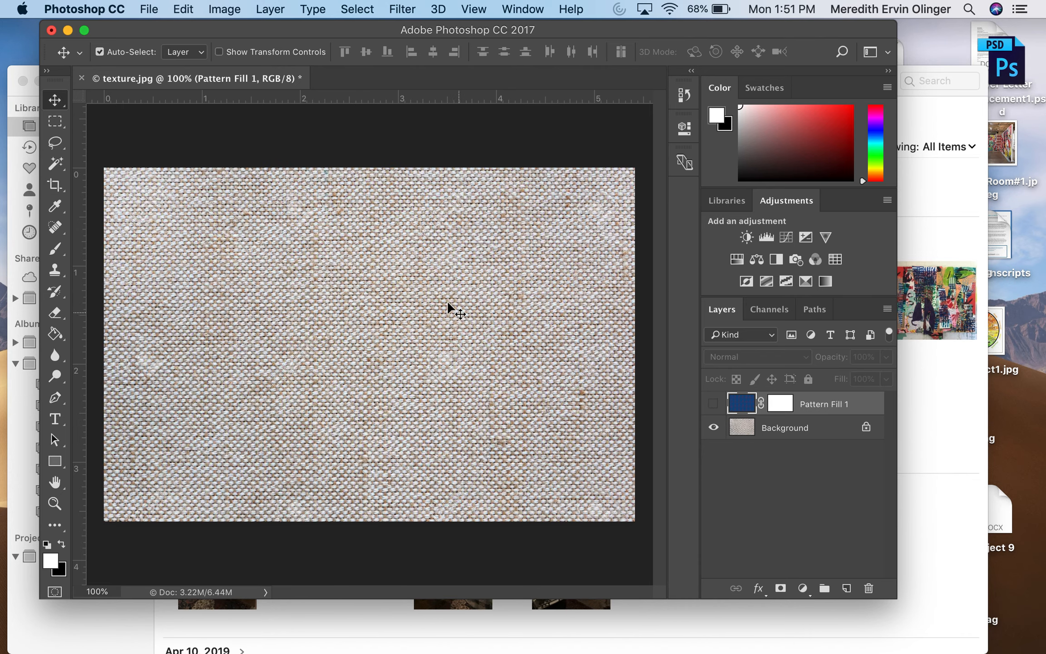
{"action": "left_click", "coordinate": [713, 400]}
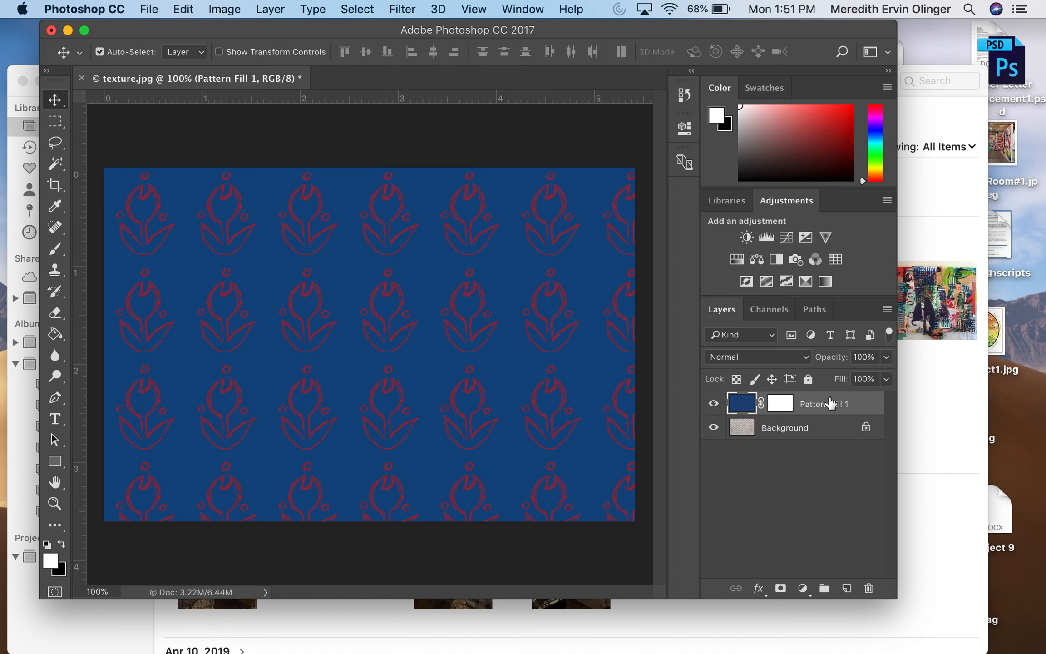
Apply the Displace filter to Pattern Fill 1 with vertical scale 5, Stretch To Fit and Repeat Edge Pixels, using Displacement1.psd as the map
{"action": "left_click", "coordinate": [403, 10]}
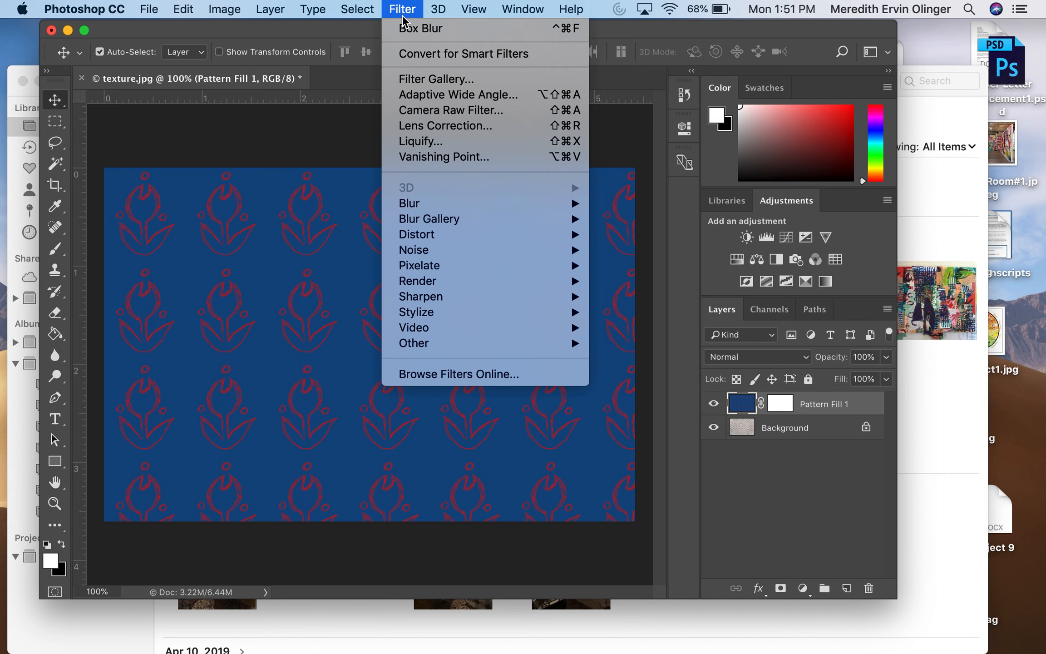
{"action": "mouse_move", "coordinate": [404, 213]}
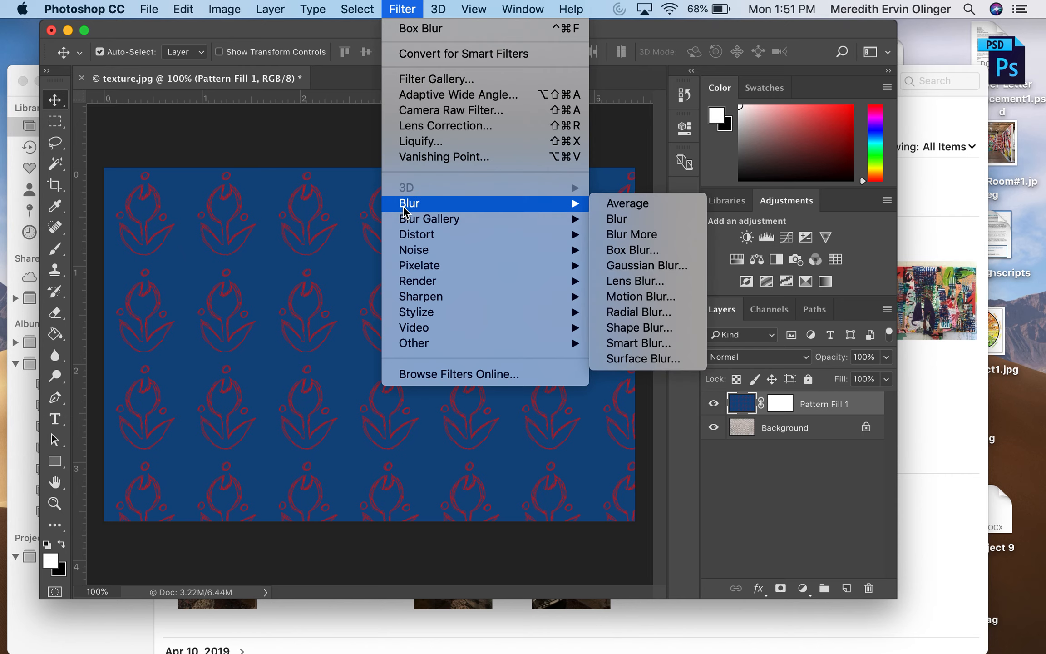
{"action": "mouse_move", "coordinate": [415, 239]}
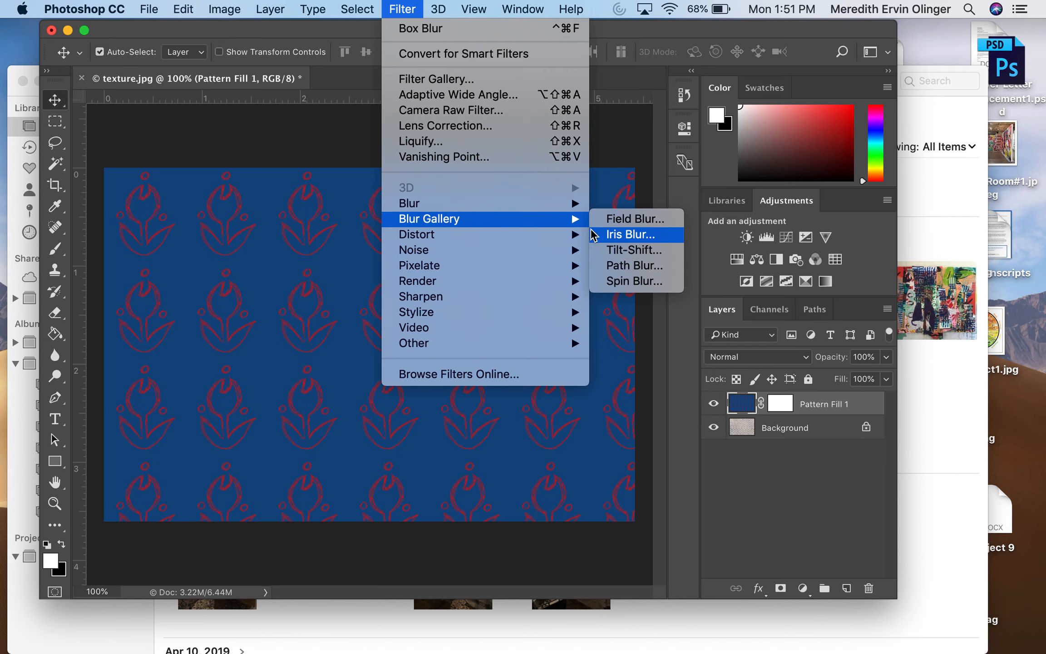
{"action": "left_click", "coordinate": [643, 236]}
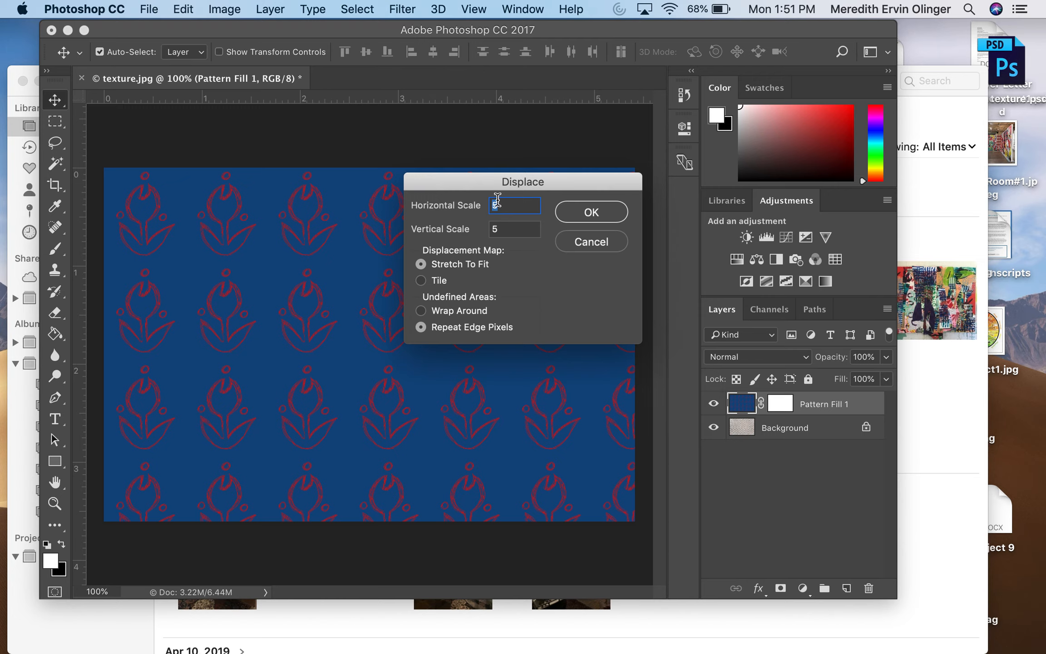
{"action": "left_click", "coordinate": [580, 213]}
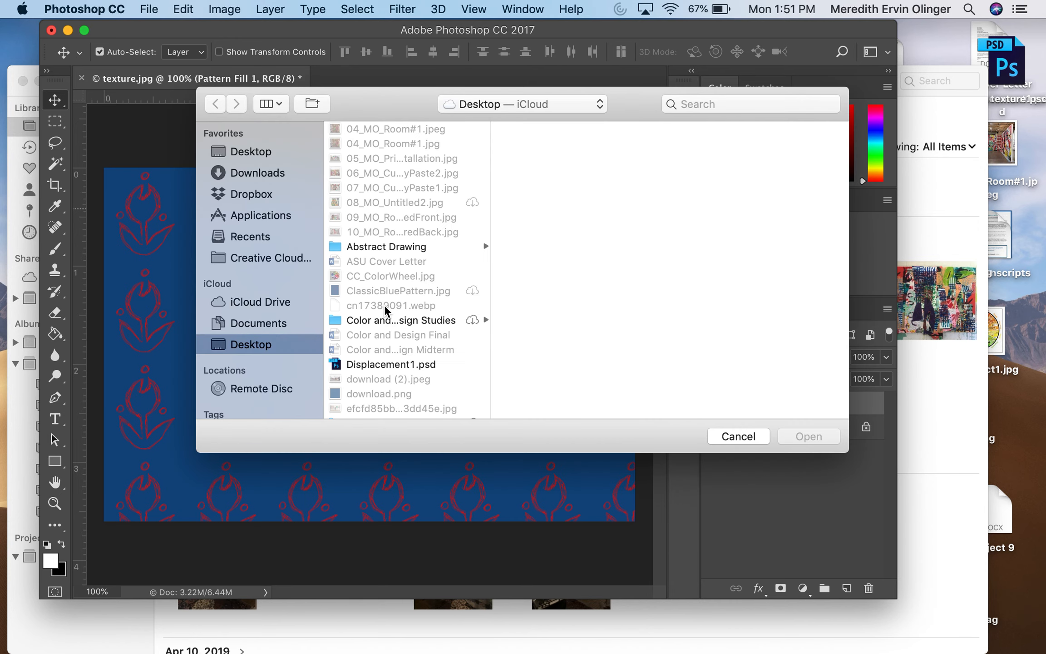
{"action": "scroll", "coordinate": [391, 302], "scroll_direction": "down", "scroll_amount": 10}
{"action": "scroll", "coordinate": [394, 299], "scroll_direction": "up", "scroll_amount": 10}
{"action": "scroll", "coordinate": [394, 295], "scroll_direction": "down", "scroll_amount": 5}
{"action": "left_click", "coordinate": [398, 265]}
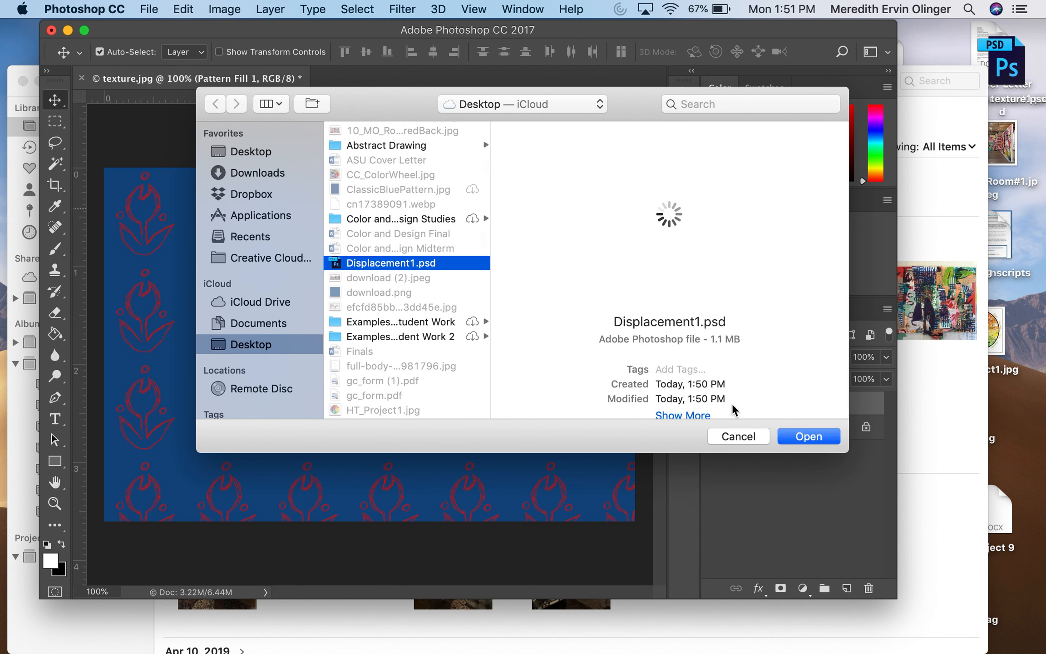
{"action": "left_click", "coordinate": [807, 438]}
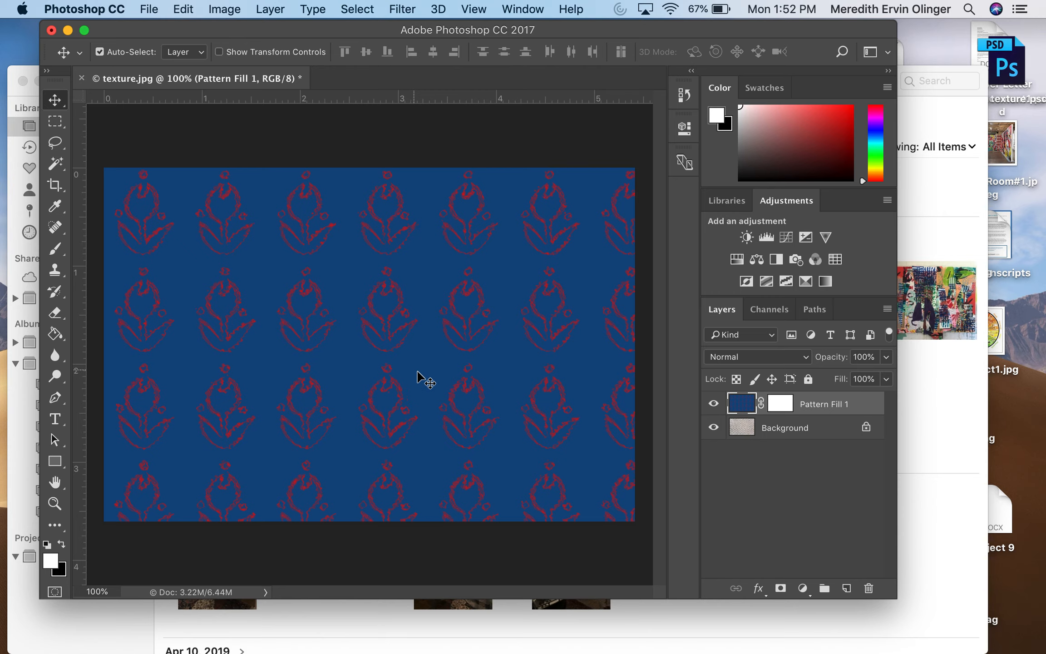
Open the blending options of Pattern Fill 1 and raise the Underlying Layer's black Blend If slider to 111
{"action": "right_click", "coordinate": [830, 406]}
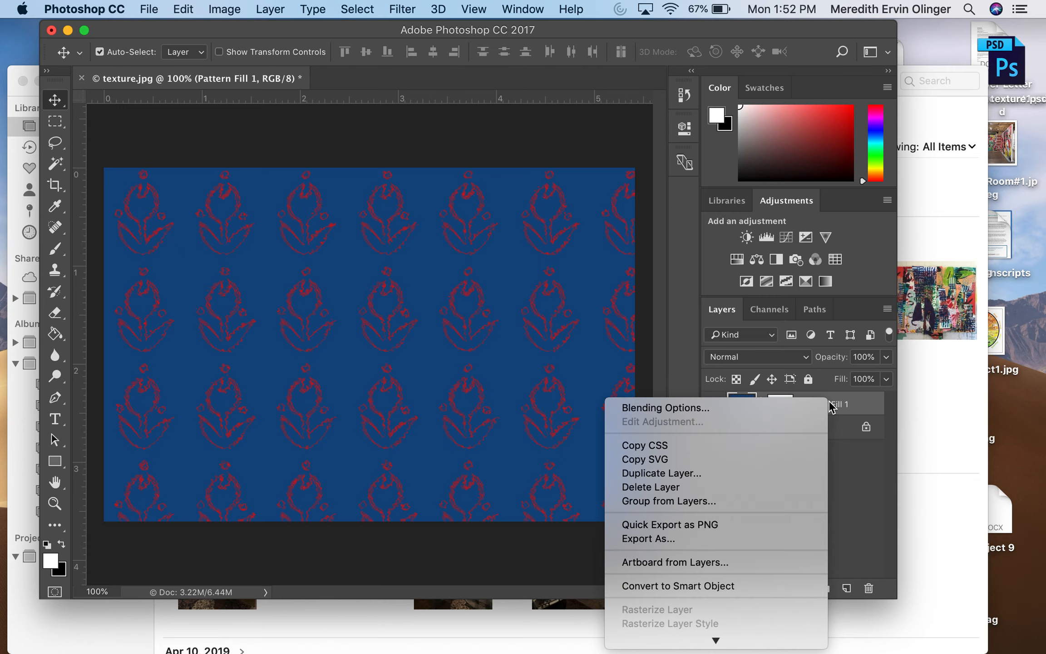
{"action": "left_click", "coordinate": [860, 407]}
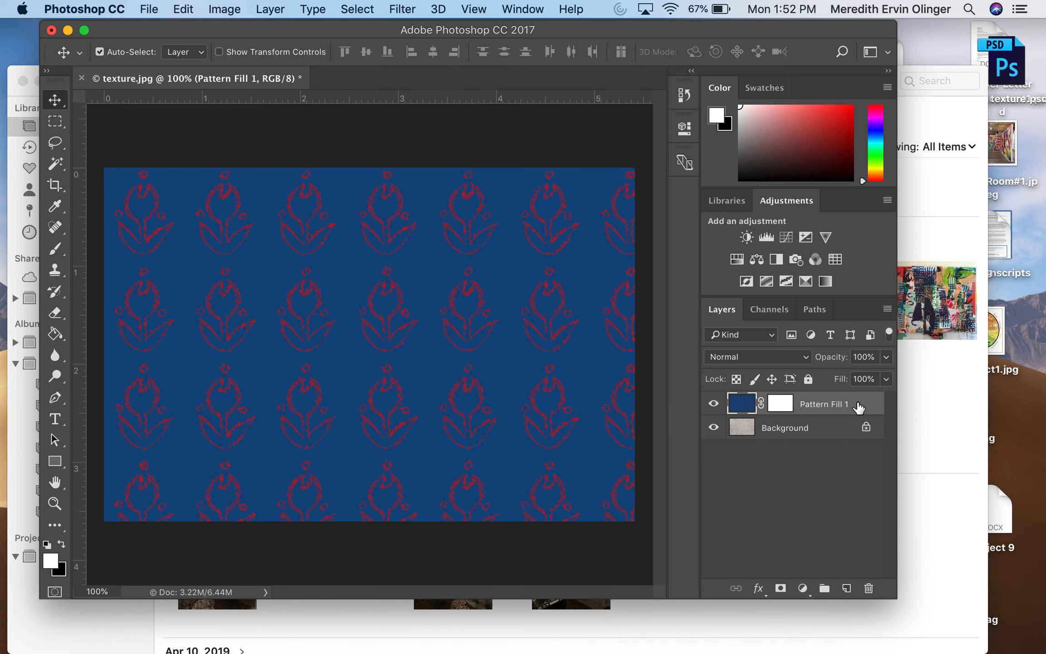
{"action": "double_click", "coordinate": [858, 407]}
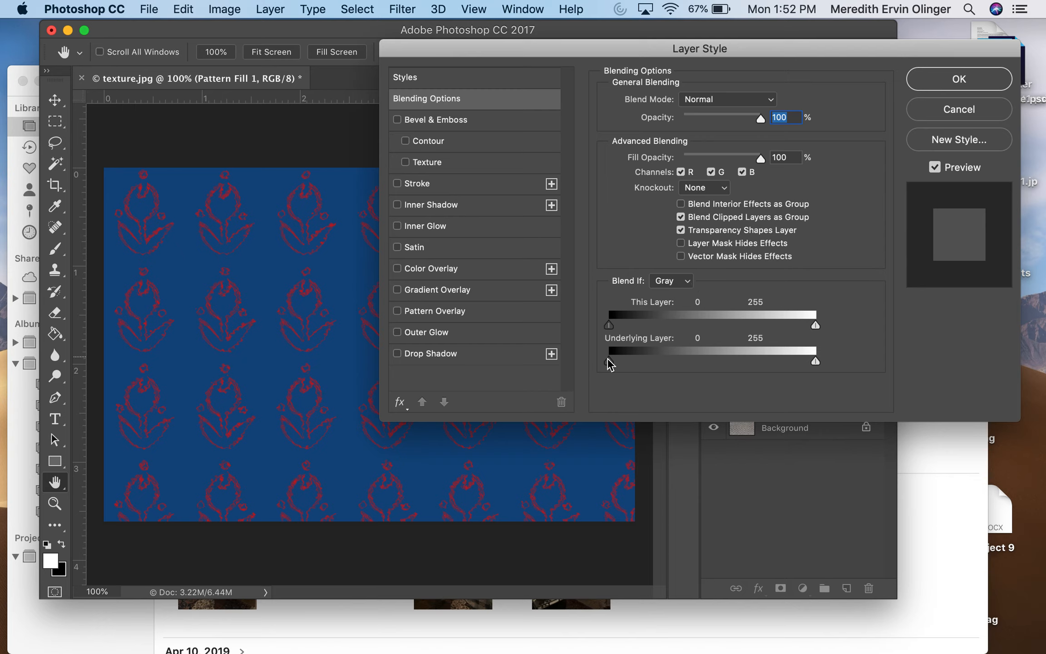
{"action": "left_click_drag", "start_coordinate": [757, 53], "coordinate": [832, 62]}
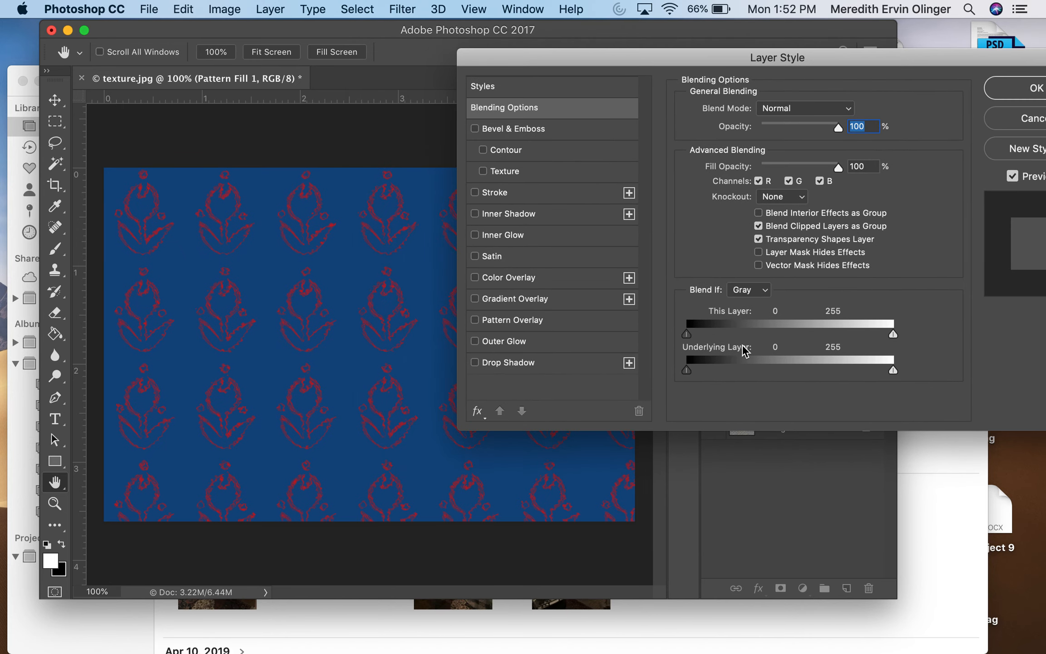
{"action": "left_click_drag", "start_coordinate": [689, 370], "coordinate": [779, 379]}
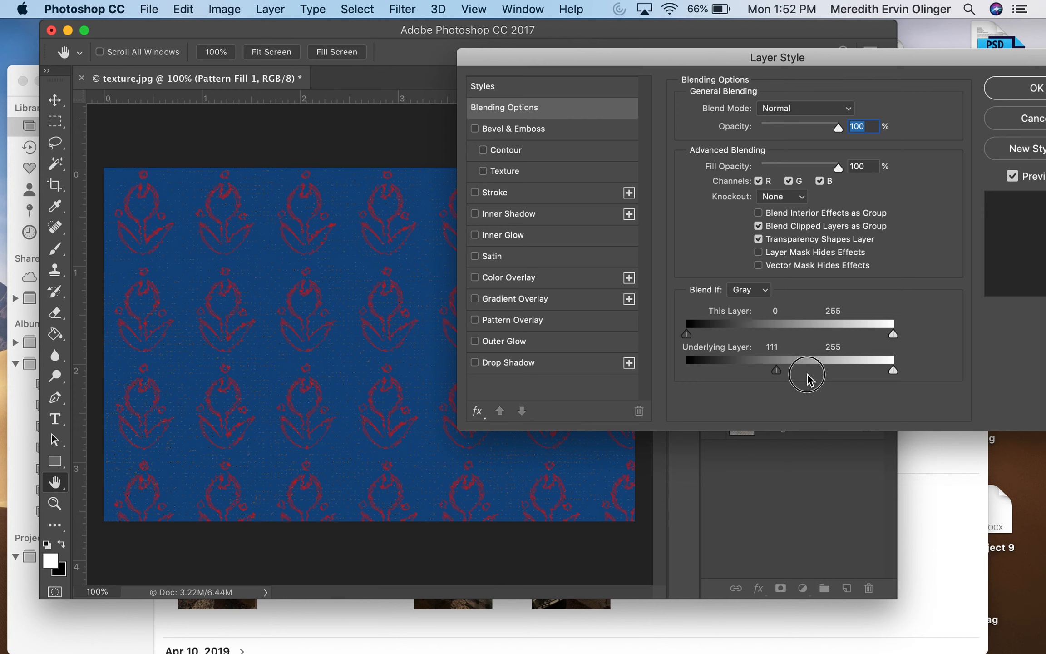
Split the Underlying Layer's black Blend If slider into halves at 70 and 162
{"action": "mouse_move", "coordinate": [778, 374]}
{"action": "left_mouse_down"}
{"action": "mouse_move", "coordinate": [805, 372]}
{"action": "mouse_move", "coordinate": [771, 374]}
{"action": "left_mouse_up"}
{"action": "key", "text": "alt"}
{"action": "left_click_drag", "start_coordinate": [774, 371], "coordinate": [800, 374]}
{"action": "mouse_move", "coordinate": [800, 371]}
{"action": "left_mouse_down"}
{"action": "mouse_move", "coordinate": [741, 372]}
{"action": "mouse_move", "coordinate": [820, 373]}
{"action": "left_mouse_up"}
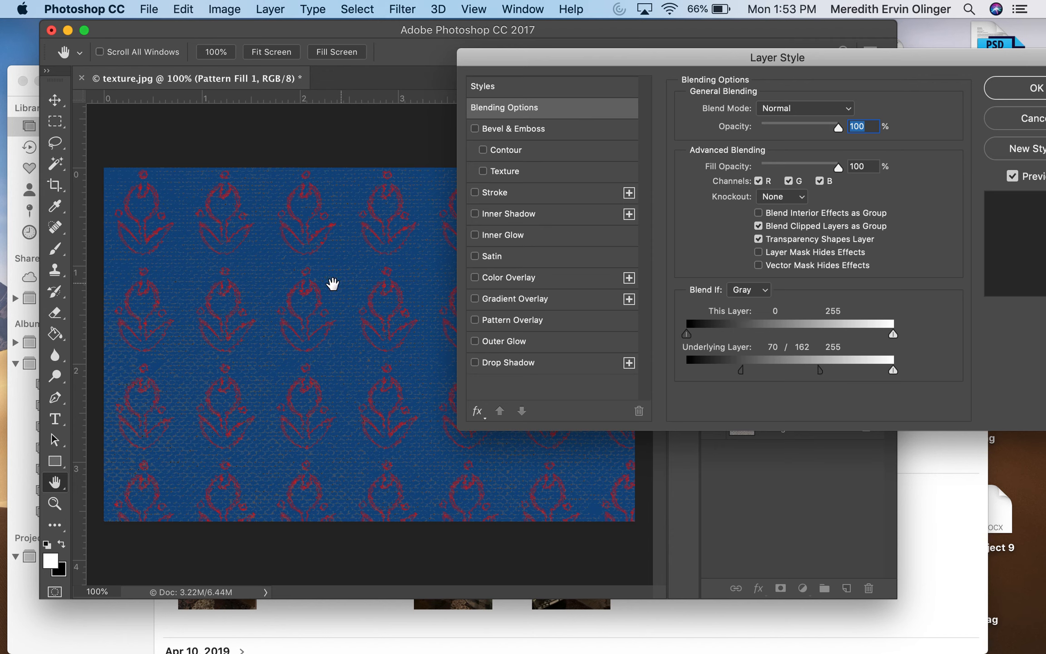
Widen the Underlying Layer split, moving its dark half fully to black and its light half further toward white, and apply the layer style
{"action": "left_click_drag", "start_coordinate": [741, 376], "coordinate": [723, 378]}
{"action": "left_click_drag", "start_coordinate": [820, 369], "coordinate": [846, 368]}
{"action": "left_click_drag", "start_coordinate": [718, 375], "coordinate": [686, 371]}
{"action": "left_click", "coordinate": [1021, 96]}
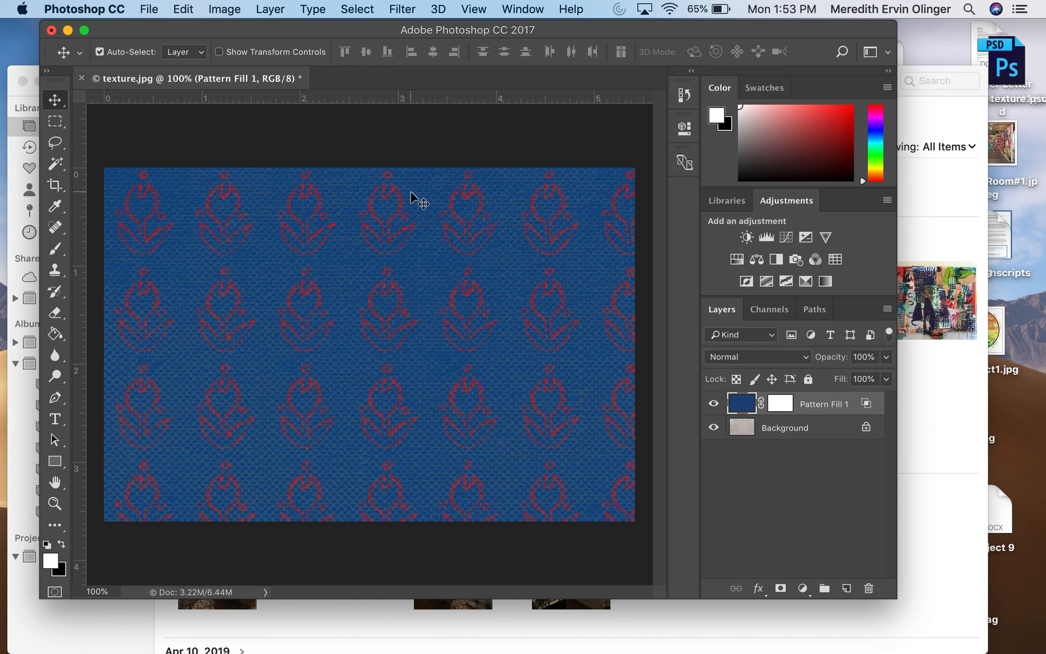
Save a JPEG copy named WovenBlueandRedFlower.jpg to the Desktop at Maximum quality 12 with the Baseline ("Standard") format option
{"action": "left_click", "coordinate": [151, 9]}
{"action": "left_click", "coordinate": [198, 178]}
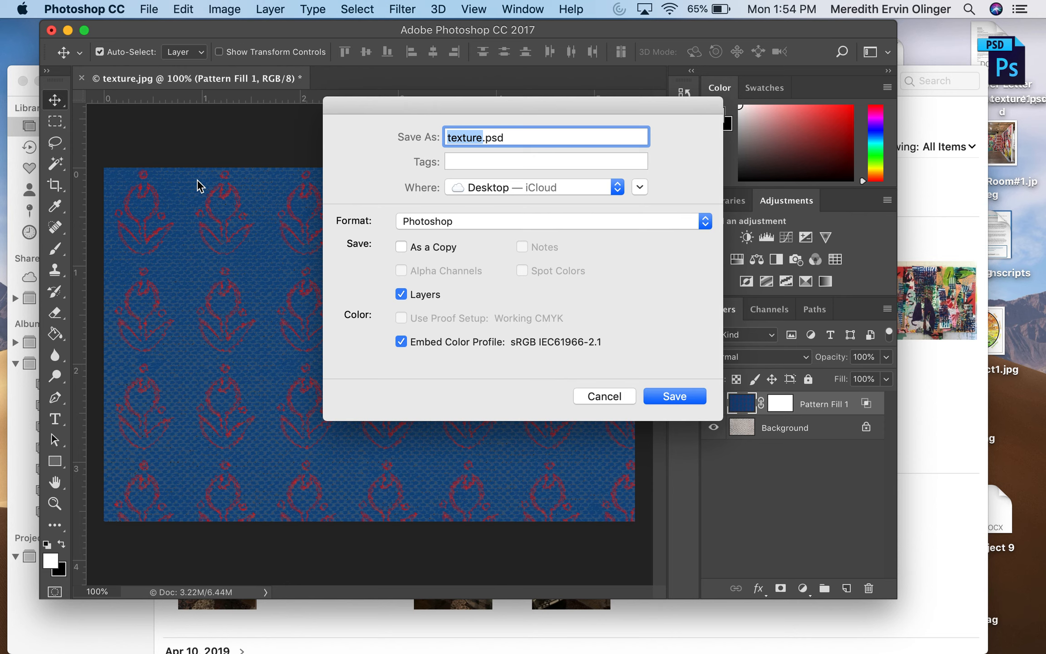
{"action": "type", "text": "WovenBlue"}
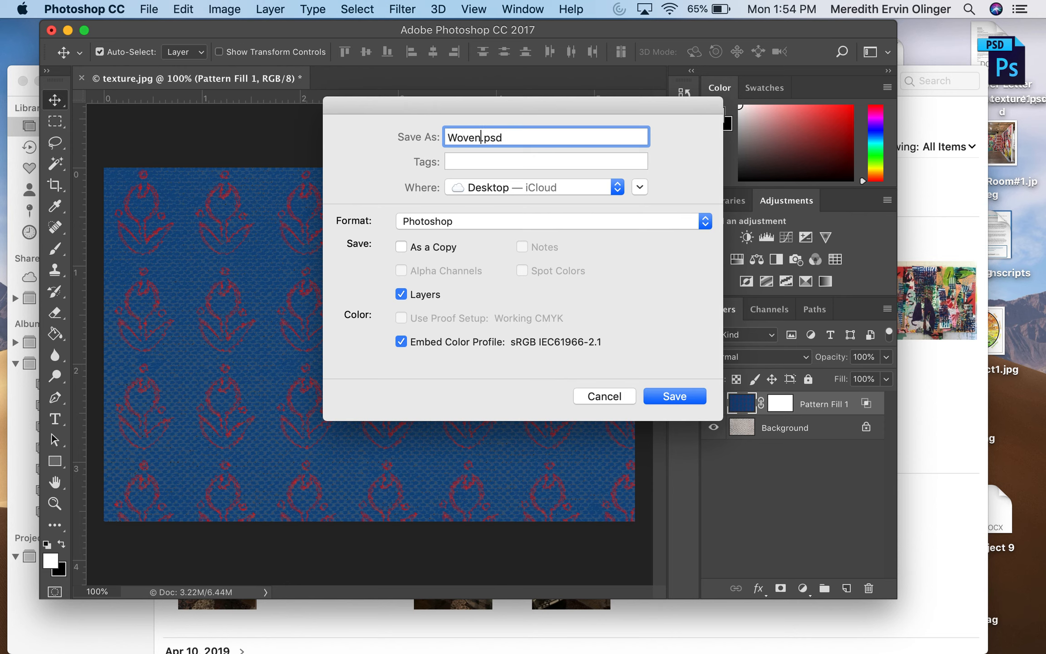
{"action": "type", "text": "andRedFlower"}
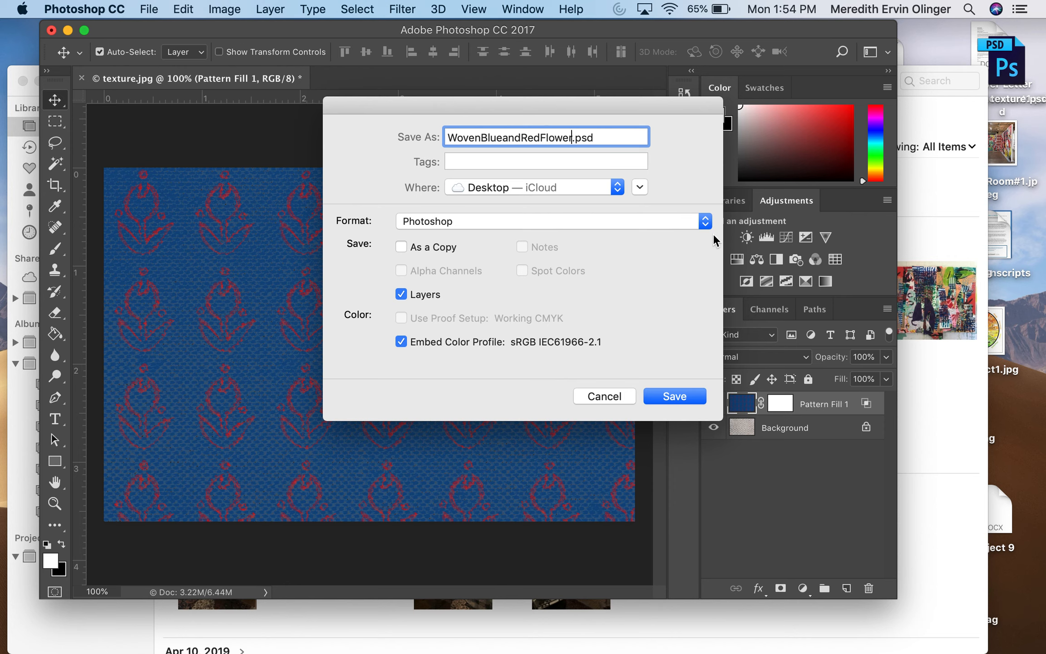
{"action": "left_click", "coordinate": [705, 222]}
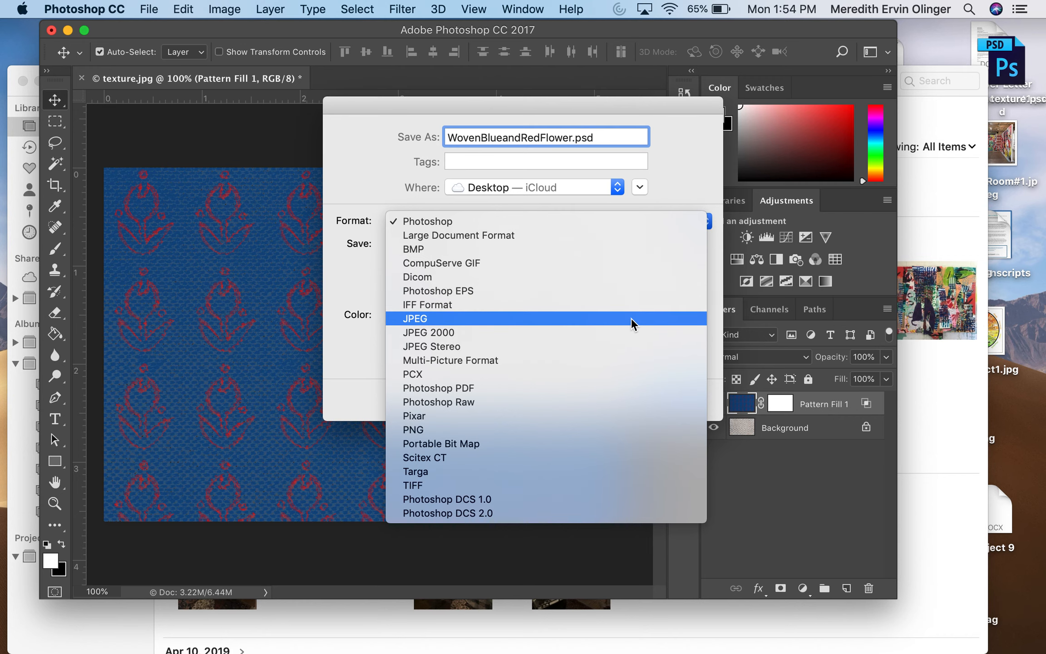
{"action": "left_click", "coordinate": [631, 318]}
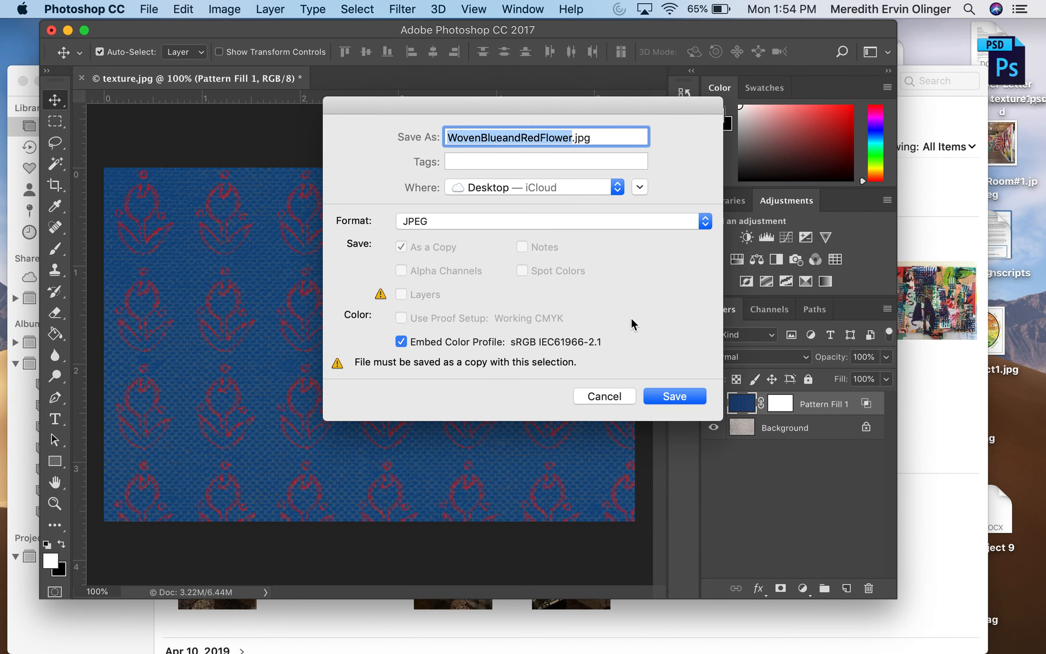
{"action": "left_click", "coordinate": [676, 397]}
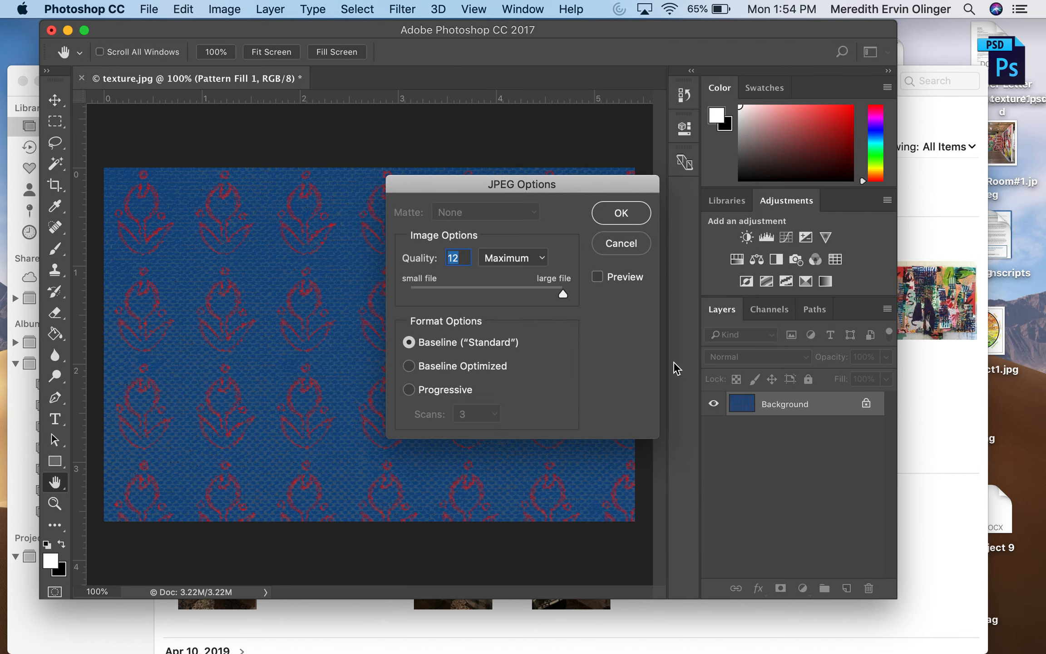
{"action": "left_click", "coordinate": [636, 213]}
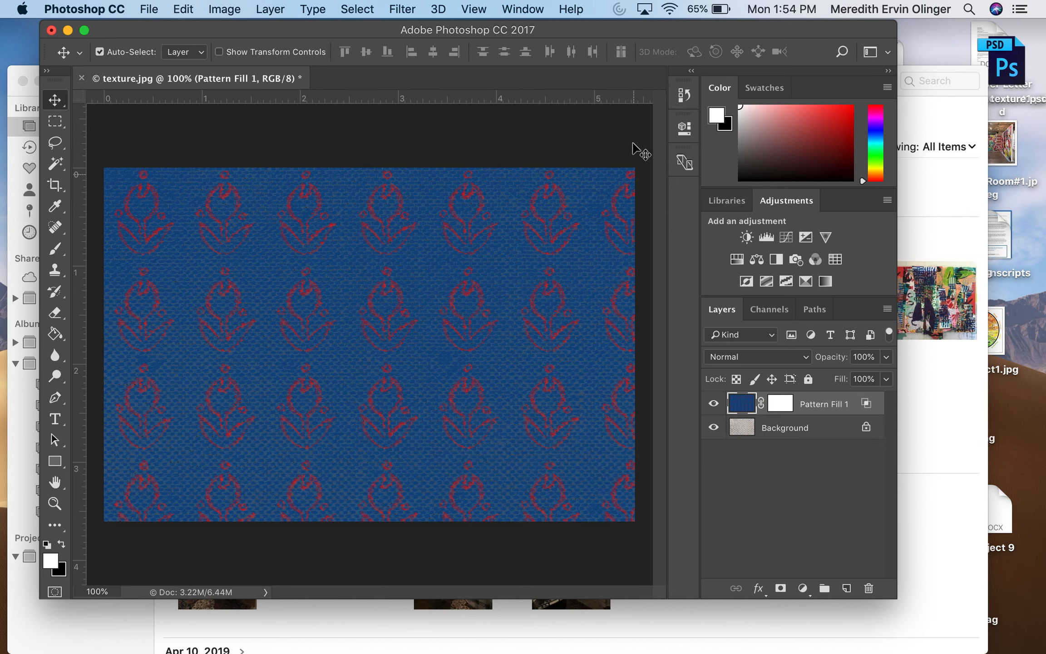